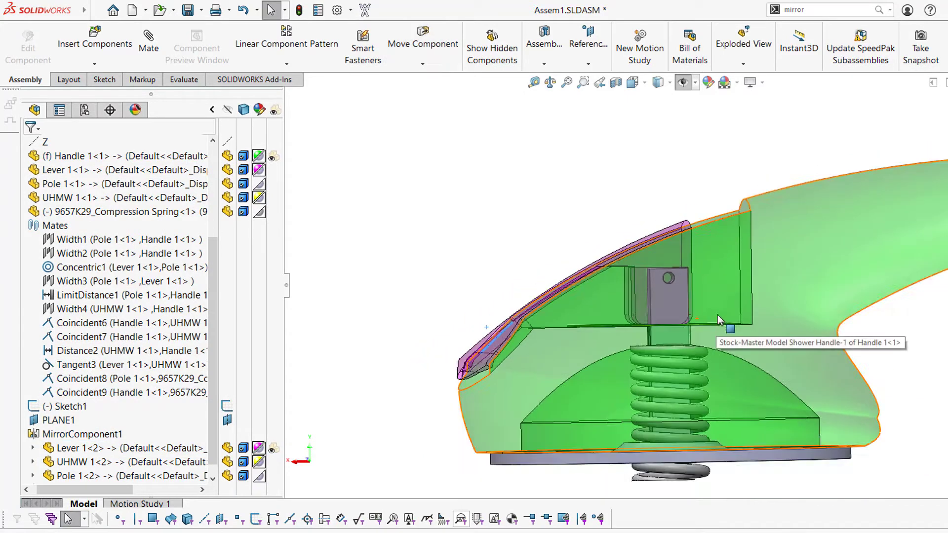
Swing the lever open from the handle and move the pole to examine how the pivot block acts on the pole and UHMW strip
{"action": "scroll", "coordinate": [701, 304], "scroll_direction": "down", "scroll_amount": 5}
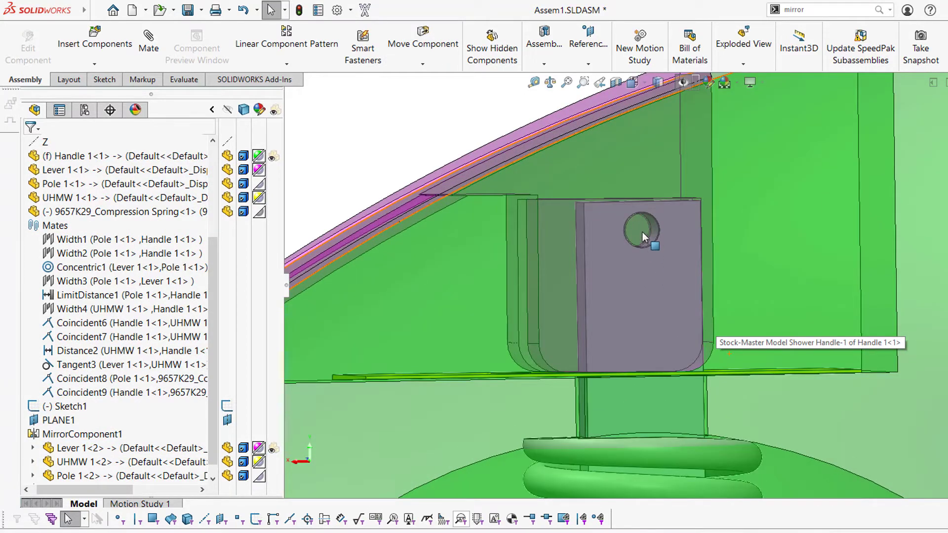
{"action": "left_click", "coordinate": [668, 373]}
{"action": "left_click", "coordinate": [645, 355]}
{"action": "scroll", "coordinate": [645, 354], "scroll_direction": "up", "scroll_amount": 5}
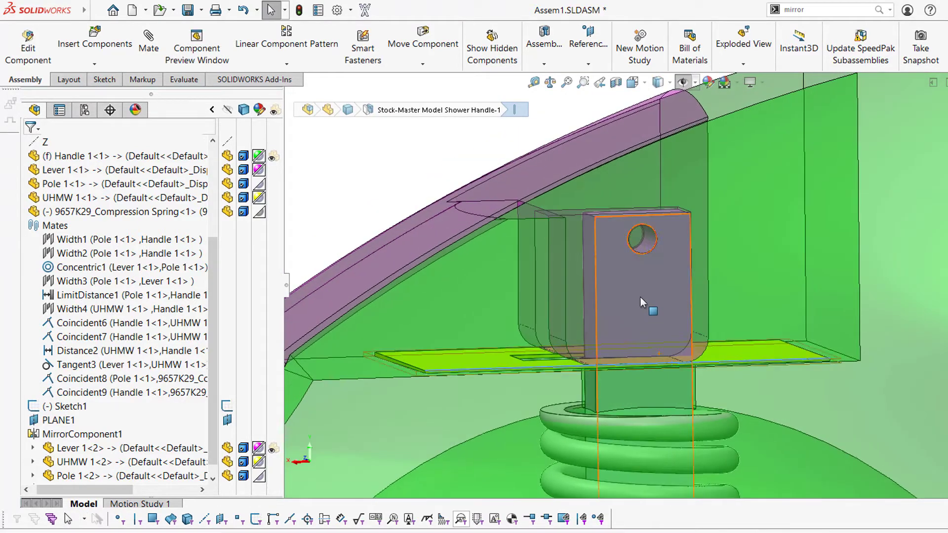
{"action": "scroll", "coordinate": [650, 316], "scroll_direction": "up", "scroll_amount": 3}
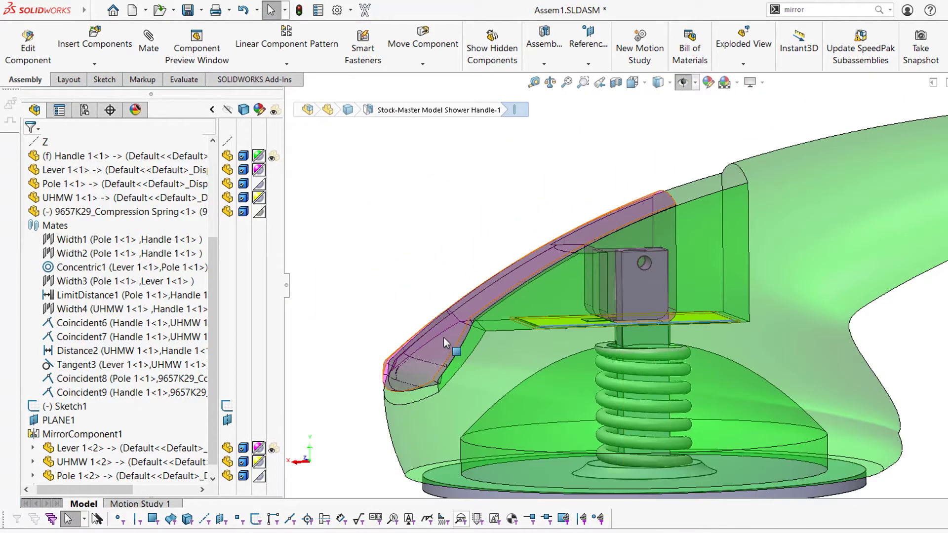
{"action": "left_click", "coordinate": [437, 308]}
{"action": "left_click_drag", "start_coordinate": [446, 225], "coordinate": [426, 312]}
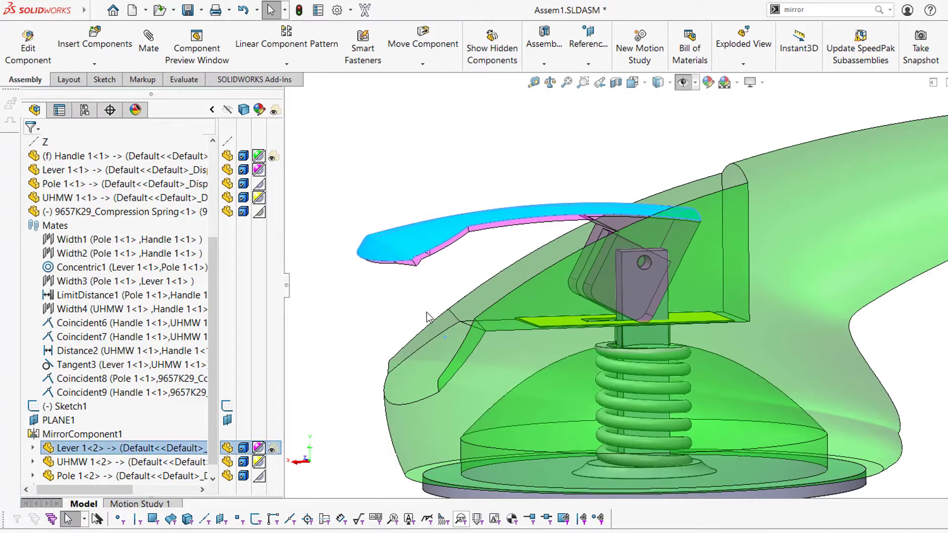
{"action": "left_click_drag", "start_coordinate": [424, 248], "coordinate": [600, 130]}
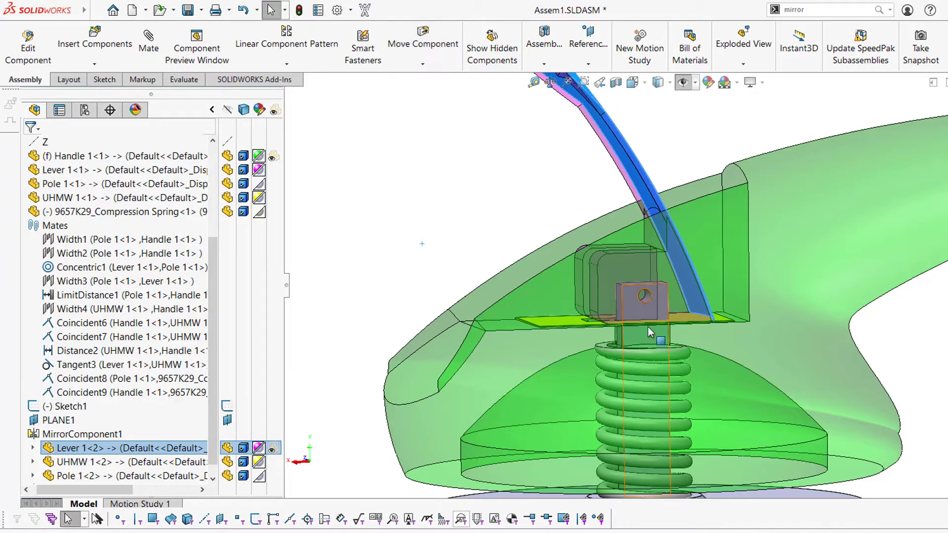
{"action": "left_click_drag", "start_coordinate": [630, 311], "coordinate": [619, 265]}
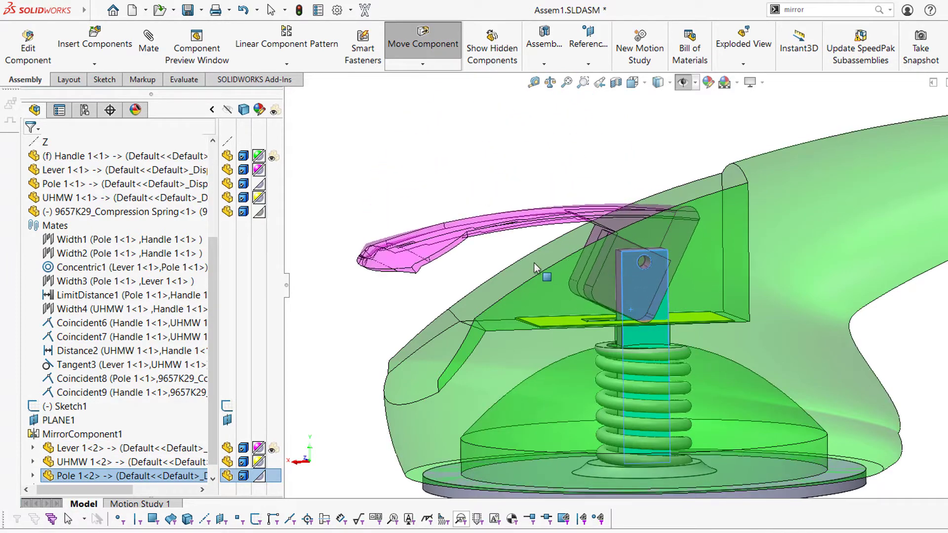
{"action": "left_click", "coordinate": [432, 245]}
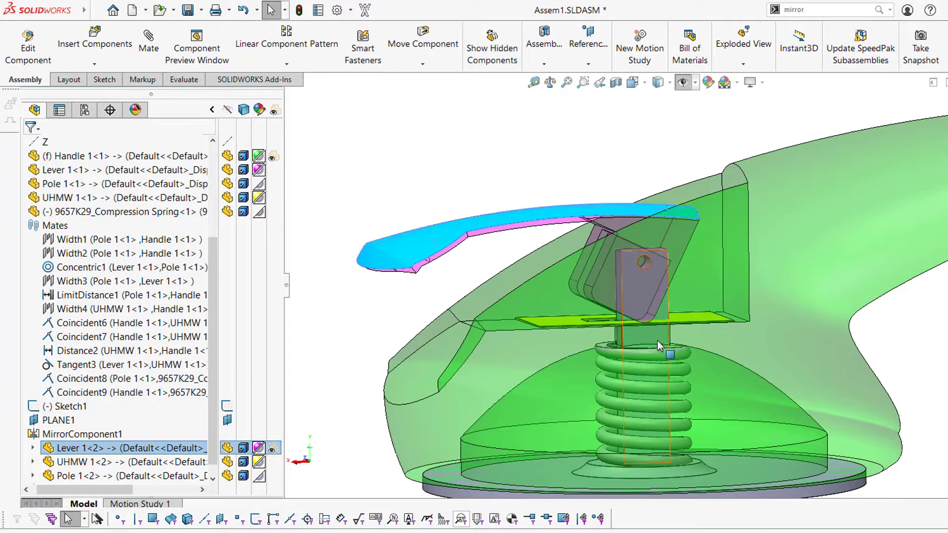
Examine the round disc at the pole's lower end and the spring around the pole from below and from the side
{"action": "left_click", "coordinate": [655, 316]}
{"action": "scroll", "coordinate": [691, 402], "scroll_direction": "up", "scroll_amount": 2}
{"action": "left_click_drag", "start_coordinate": [669, 438], "coordinate": [677, 404]}
{"action": "scroll", "coordinate": [677, 404], "scroll_direction": "down", "scroll_amount": 6}
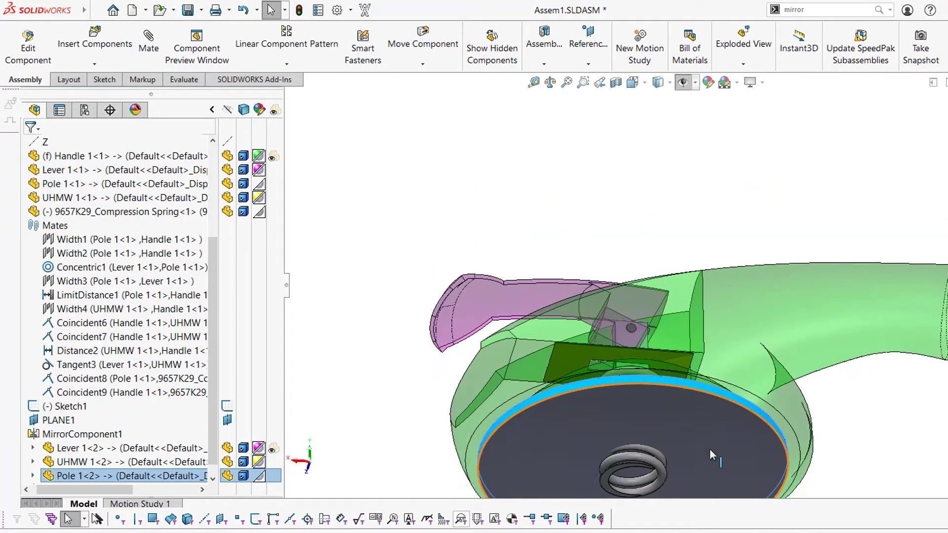
{"action": "scroll", "coordinate": [622, 434], "scroll_direction": "up", "scroll_amount": 3}
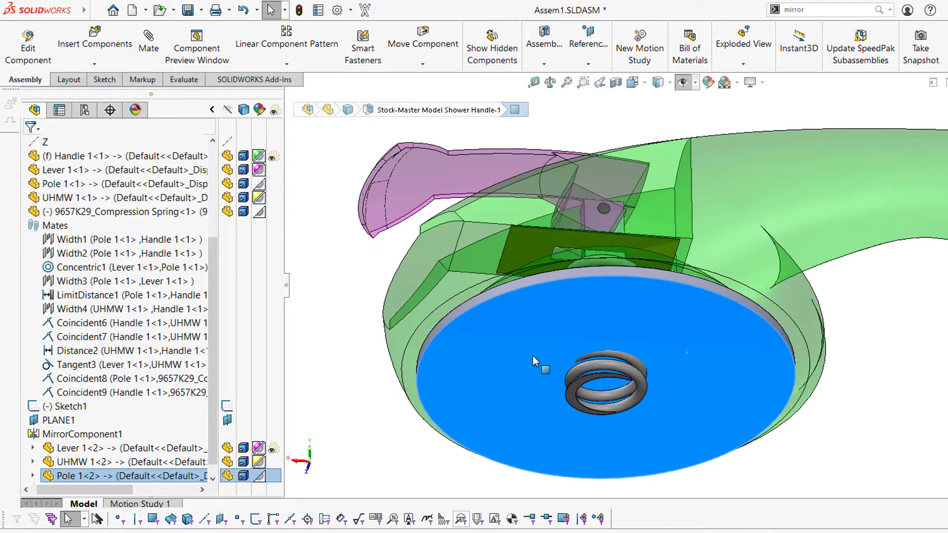
{"action": "middle_click_drag", "start_coordinate": [533, 357], "coordinate": [558, 392]}
{"action": "middle_click_drag", "start_coordinate": [599, 344], "coordinate": [521, 330]}
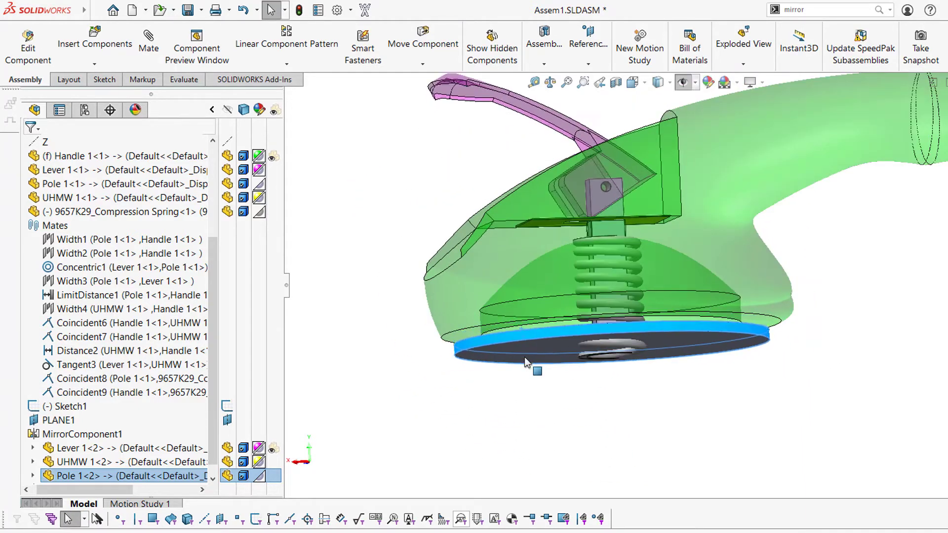
{"action": "left_click_drag", "start_coordinate": [525, 353], "coordinate": [521, 376]}
{"action": "middle_click_drag", "start_coordinate": [446, 291], "coordinate": [446, 364]}
{"action": "scroll", "coordinate": [450, 359], "scroll_direction": "down", "scroll_amount": 4}
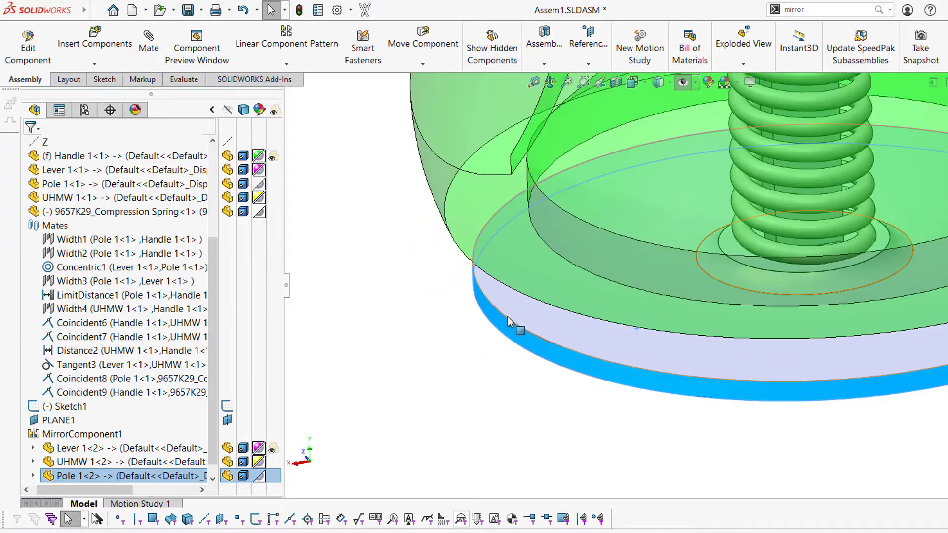
Select the handle's ring-shaped underside face and examine how it meets the rim of the pole's disc
{"action": "left_click", "coordinate": [501, 306]}
{"action": "middle_click_drag", "start_coordinate": [500, 295], "coordinate": [517, 210]}
{"action": "scroll", "coordinate": [517, 268], "scroll_direction": "down", "scroll_amount": 2}
{"action": "left_click", "coordinate": [521, 274]}
{"action": "middle_click_drag", "start_coordinate": [532, 310], "coordinate": [684, 324]}
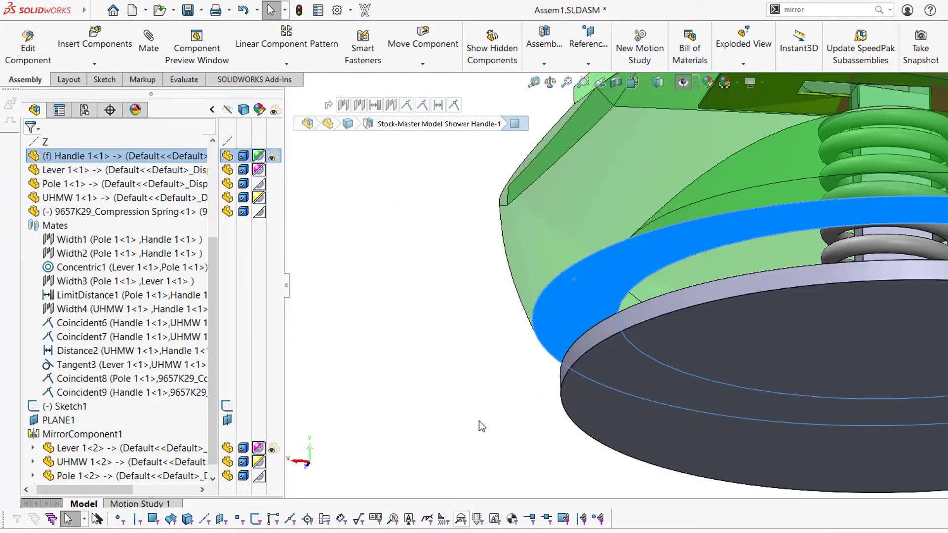
{"action": "scroll", "coordinate": [842, 325], "scroll_direction": "up", "scroll_amount": 6}
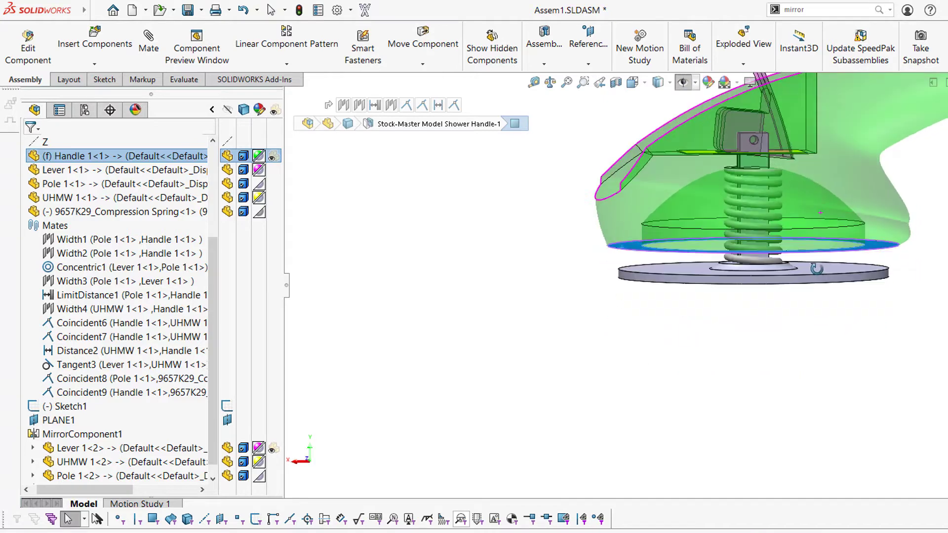
{"action": "scroll", "coordinate": [790, 119], "scroll_direction": "down", "scroll_amount": 2}
{"action": "scroll", "coordinate": [693, 210], "scroll_direction": "down", "scroll_amount": 1}
Swing the lever closed against the handle and open it again to check the travel of the mechanism
{"action": "left_click_drag", "start_coordinate": [617, 134], "coordinate": [501, 329]}
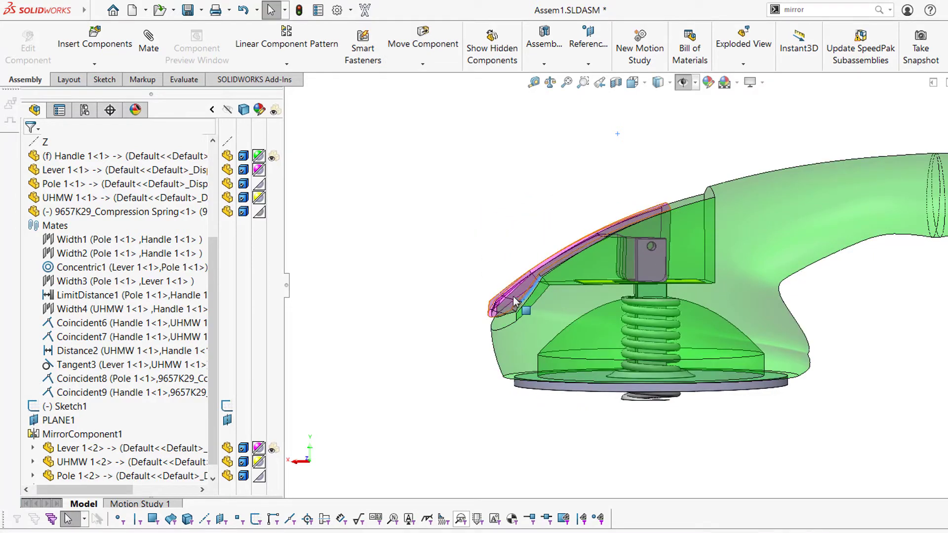
{"action": "left_click_drag", "start_coordinate": [513, 297], "coordinate": [493, 281]}
{"action": "left_click_drag", "start_coordinate": [500, 215], "coordinate": [607, 154]}
{"action": "middle_click_drag", "start_coordinate": [543, 201], "coordinate": [889, 254]}
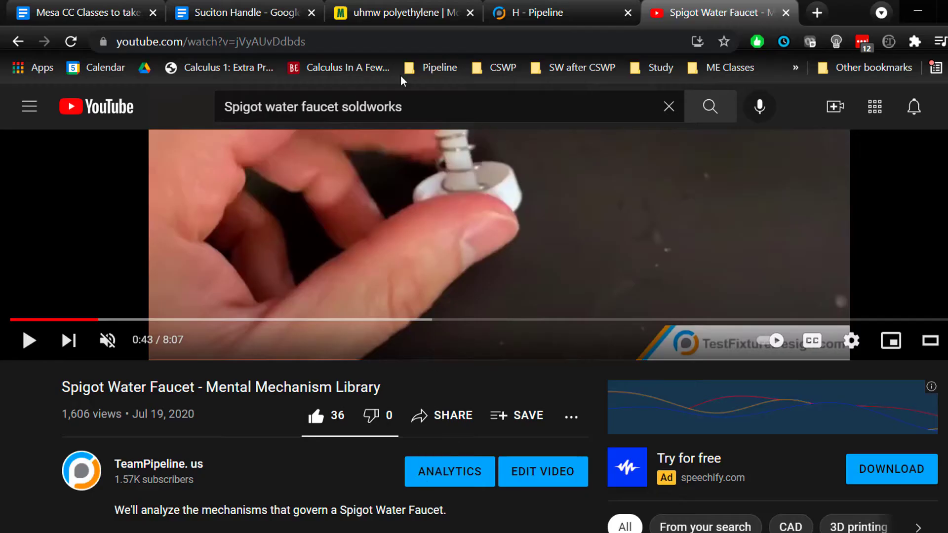
In the browser, open the Suciton Handle document and review its Joko Engineeringhelp and handle design podcast references
{"action": "left_click", "coordinate": [237, 12]}
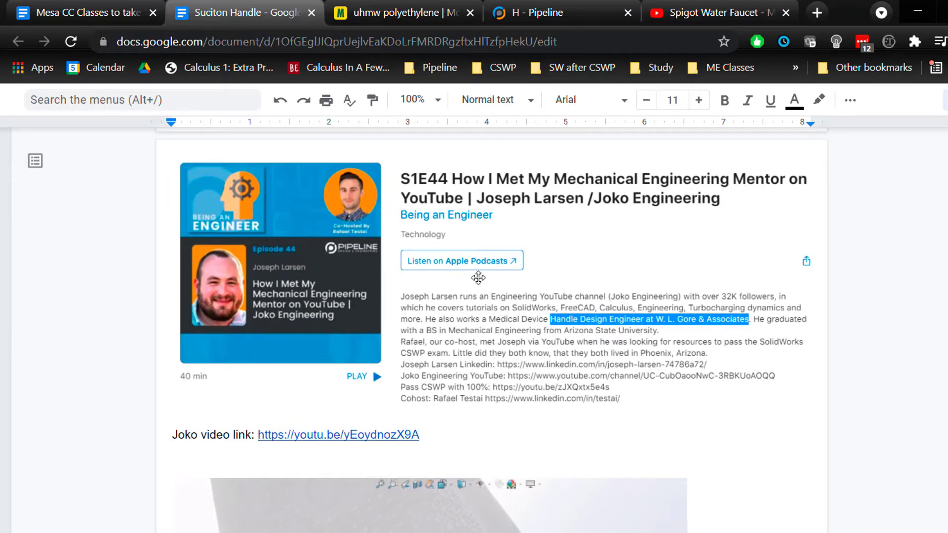
{"action": "scroll", "coordinate": [477, 280], "scroll_direction": "up", "scroll_amount": 9}
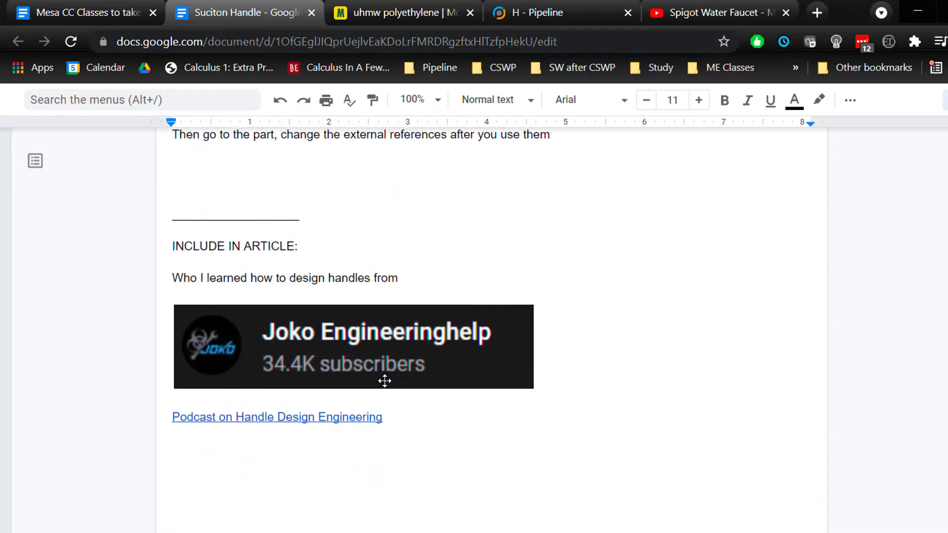
{"action": "scroll", "coordinate": [385, 381], "scroll_direction": "down", "scroll_amount": 7}
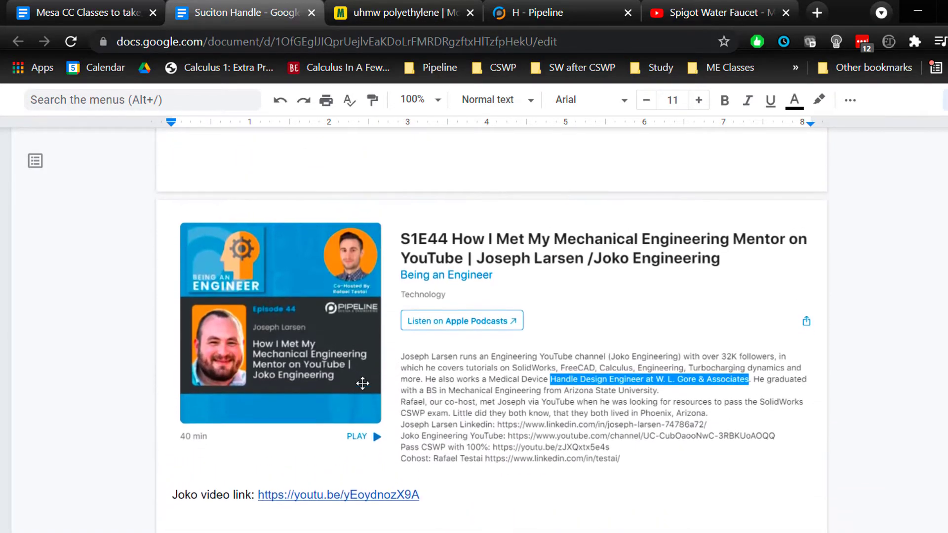
{"action": "scroll", "coordinate": [285, 356], "scroll_direction": "up", "scroll_amount": 1}
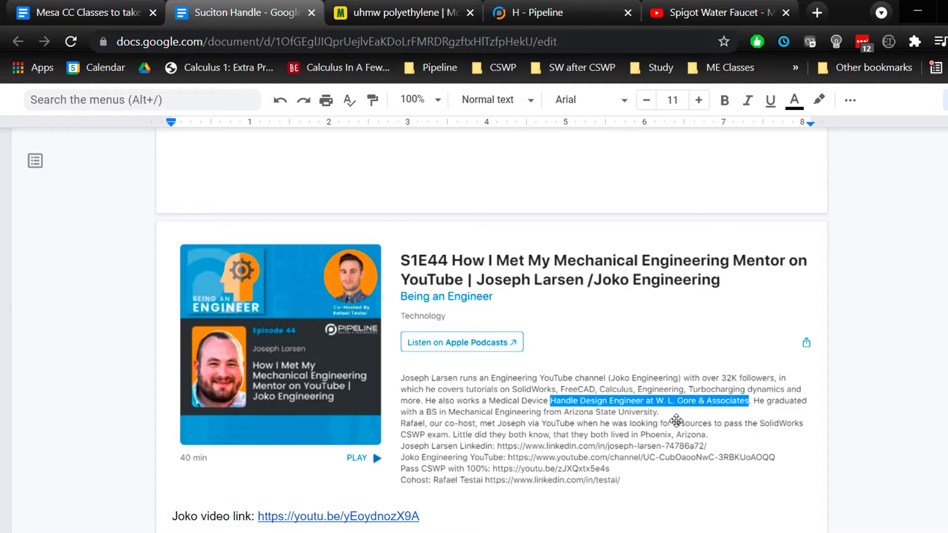
{"action": "scroll", "coordinate": [522, 426], "scroll_direction": "up", "scroll_amount": 5}
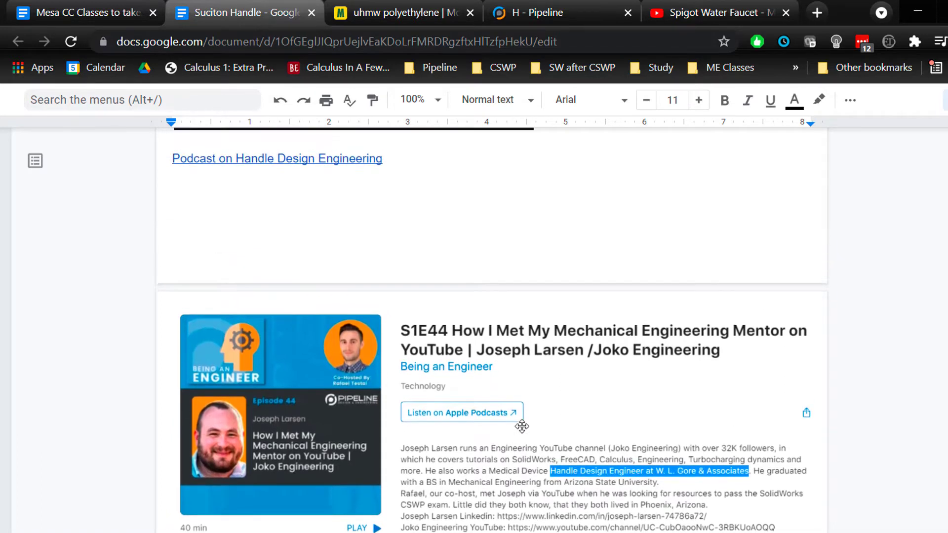
{"action": "scroll", "coordinate": [443, 333], "scroll_direction": "down", "scroll_amount": 5}
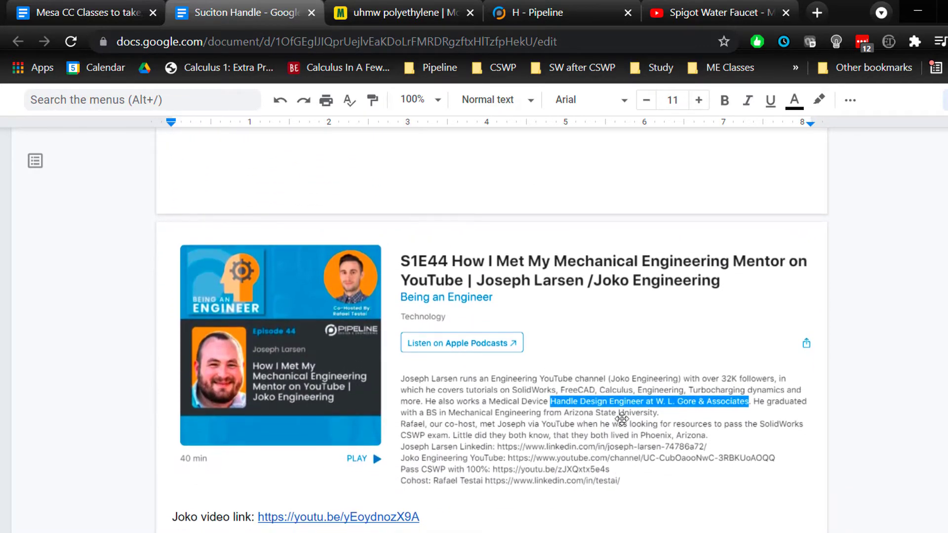
Switch to the Master Model Shower Handle part in SOLIDWORKS and roll the feature history forward to include Sketch2
{"action": "left_click", "coordinate": [919, 12]}
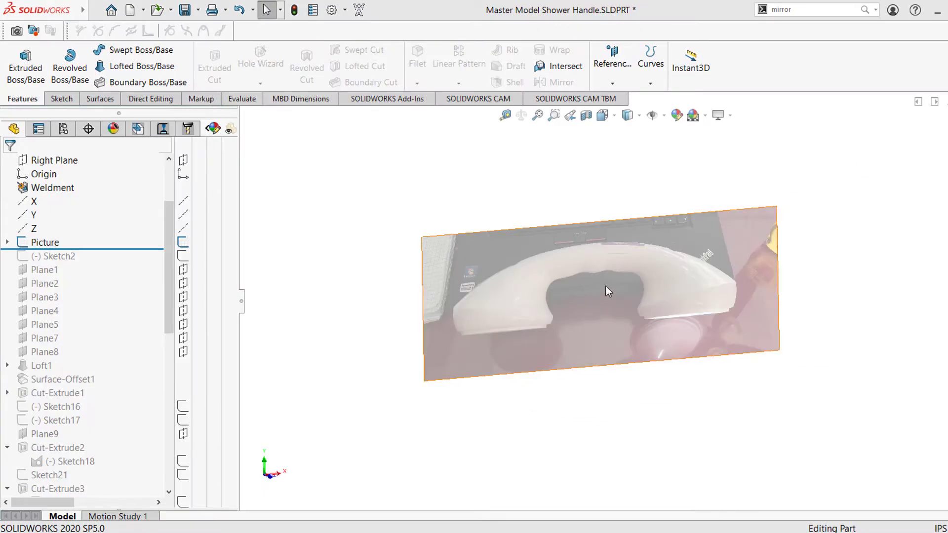
{"action": "scroll", "coordinate": [636, 297], "scroll_direction": "down", "scroll_amount": 1}
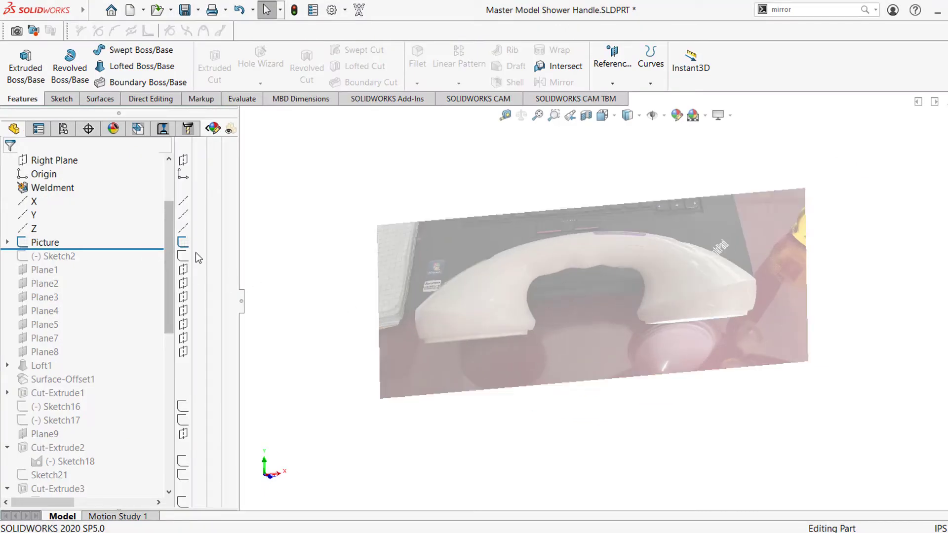
{"action": "scroll", "coordinate": [631, 297], "scroll_direction": "down", "scroll_amount": 2}
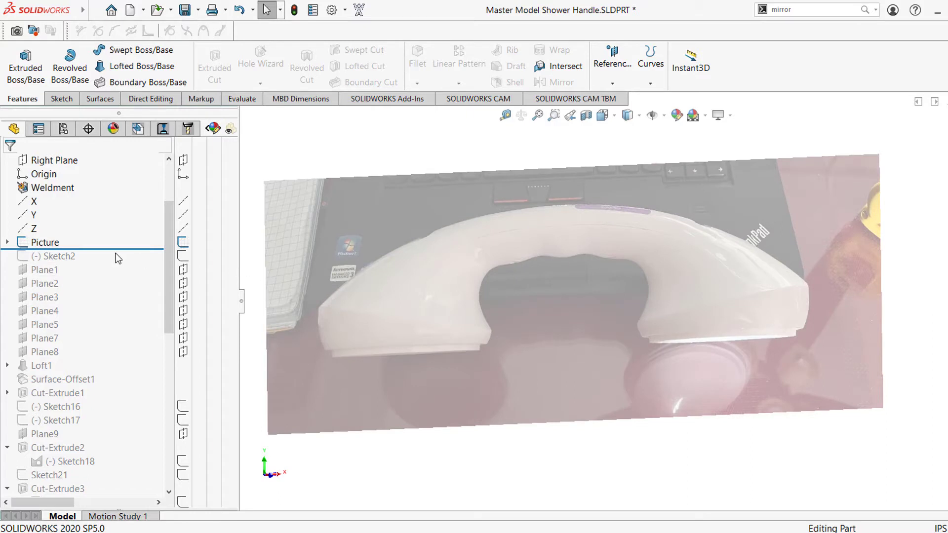
{"action": "left_click_drag", "start_coordinate": [119, 250], "coordinate": [118, 259]}
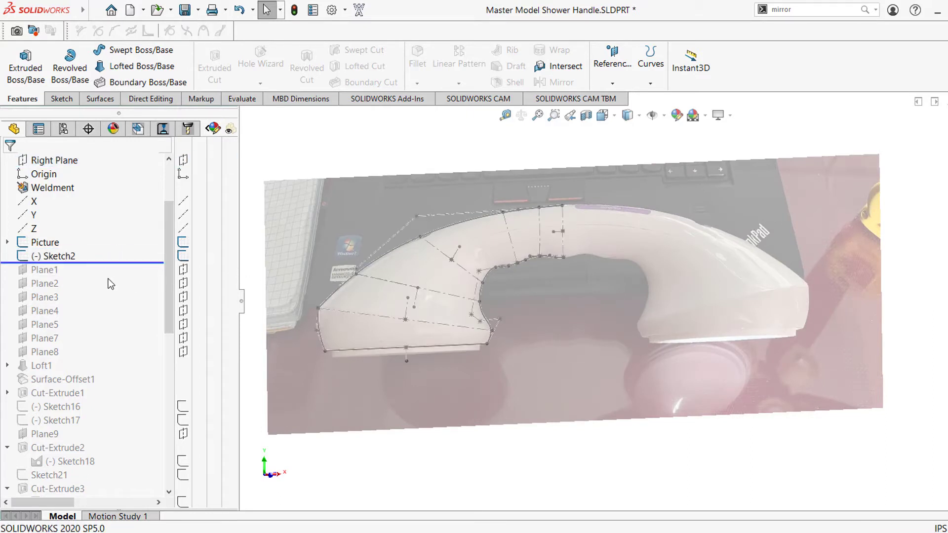
{"action": "scroll", "coordinate": [509, 262], "scroll_direction": "down", "scroll_amount": 3}
{"action": "scroll", "coordinate": [473, 228], "scroll_direction": "up", "scroll_amount": 1}
{"action": "scroll", "coordinate": [385, 183], "scroll_direction": "down", "scroll_amount": 1}
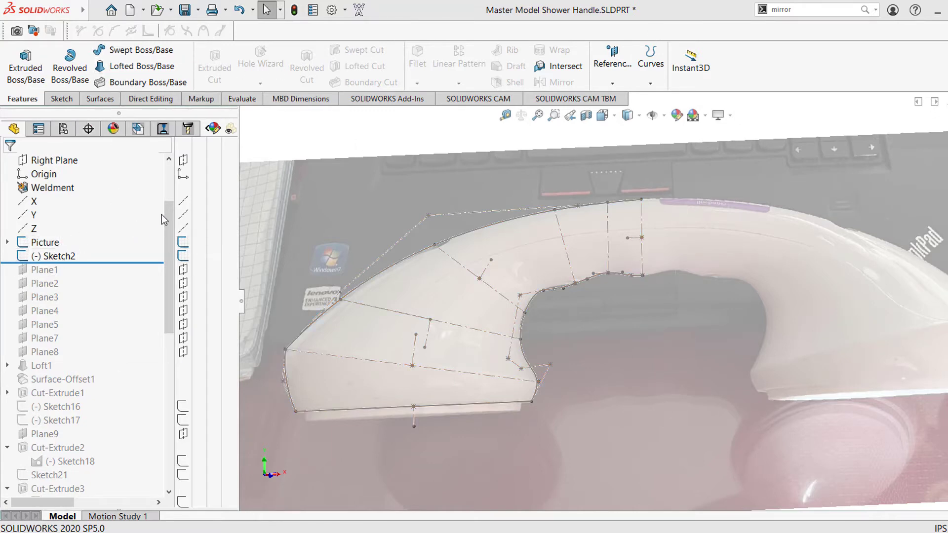
Start a sketch on the Top Plane and draw a sample style spline with four control vertices above the origin
{"action": "scroll", "coordinate": [150, 220], "scroll_direction": "up", "scroll_amount": 3}
{"action": "left_click", "coordinate": [53, 241]}
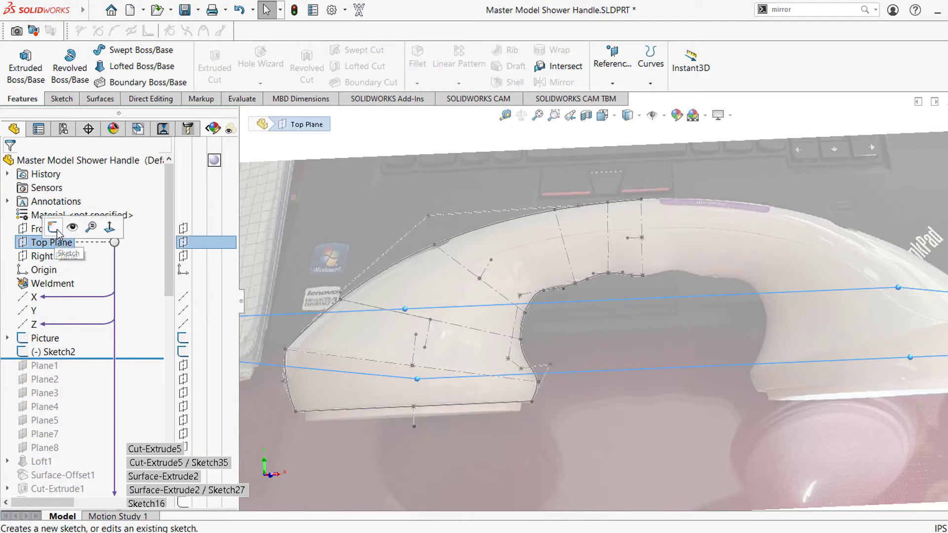
{"action": "left_click", "coordinate": [53, 228]}
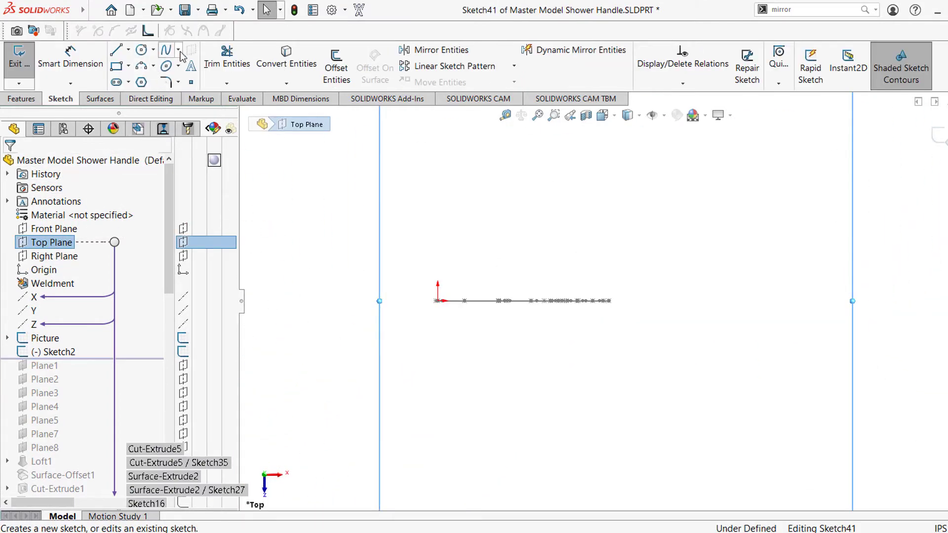
{"action": "left_click", "coordinate": [178, 51]}
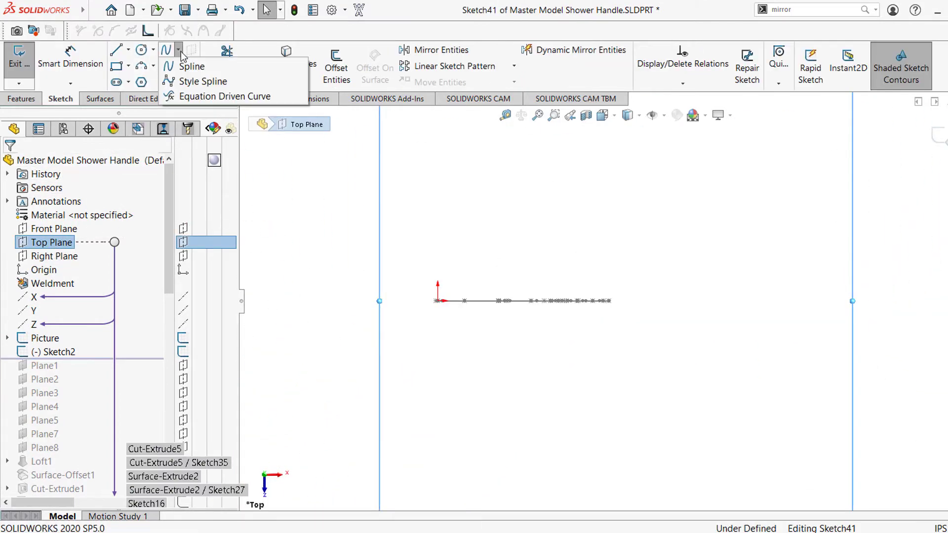
{"action": "left_click", "coordinate": [210, 83]}
{"action": "left_click", "coordinate": [470, 239]}
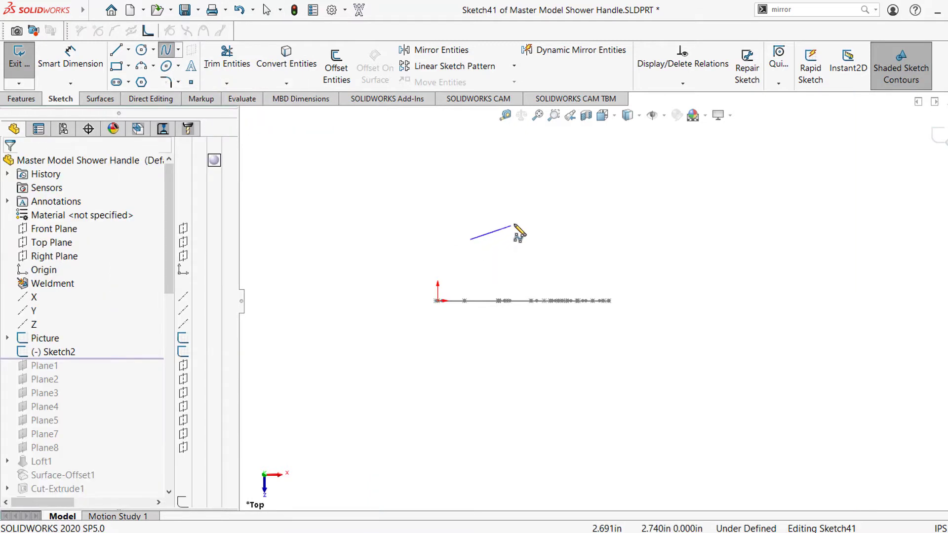
{"action": "left_click", "coordinate": [513, 223]}
{"action": "left_click", "coordinate": [532, 251]}
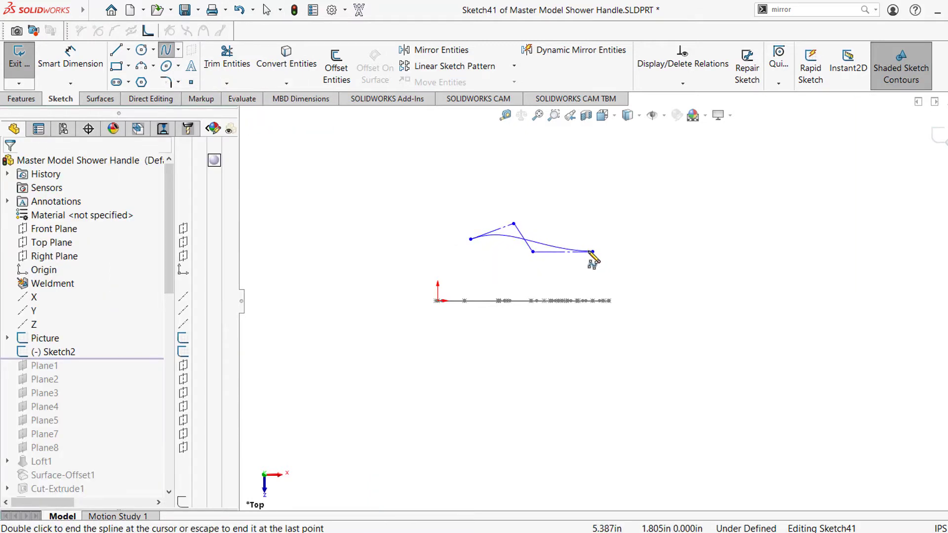
Reshape the sample spline by raising its second control vertex, and discard the sketch
{"action": "left_click_drag", "start_coordinate": [501, 236], "coordinate": [505, 210]}
{"action": "left_click", "coordinate": [946, 163]}
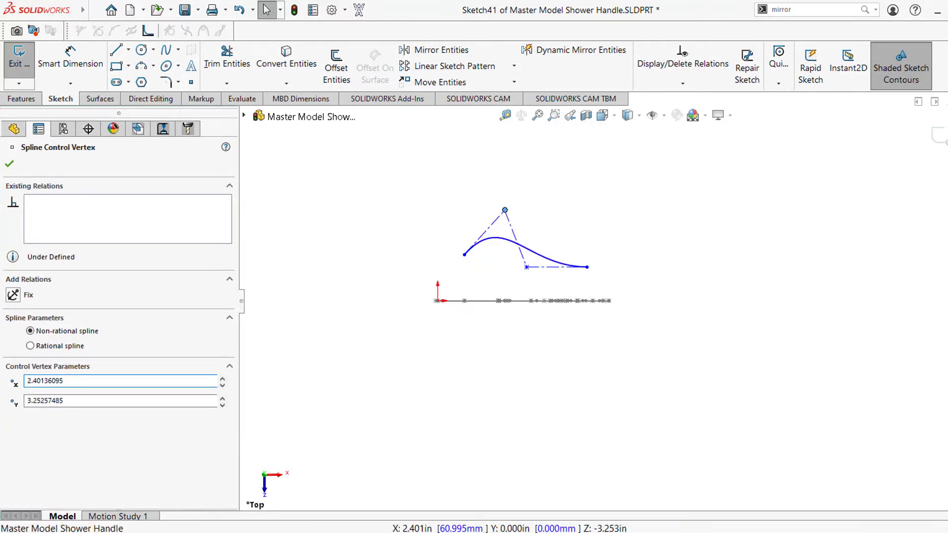
{"action": "left_click", "coordinate": [534, 277]}
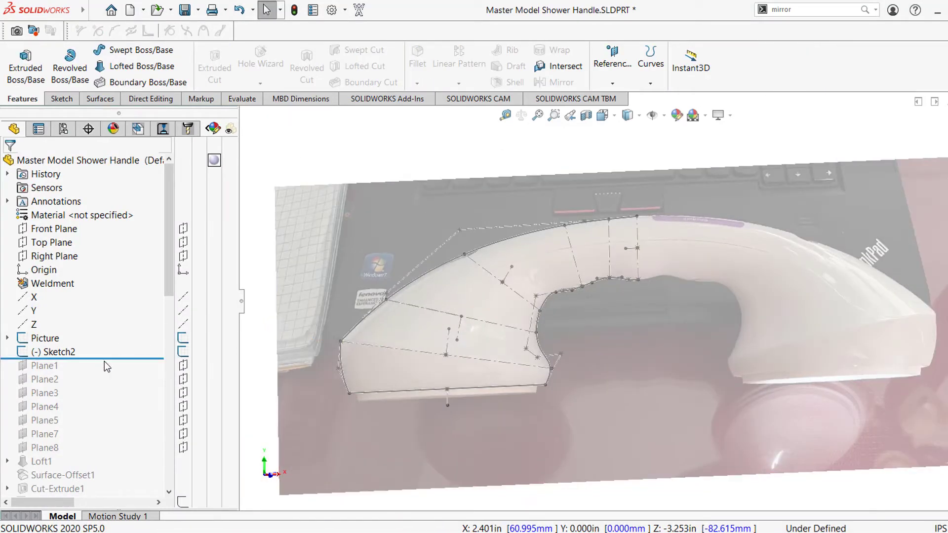
Roll the feature history forward past Plane1 through Plane8 to include Loft1
{"action": "mouse_move", "coordinate": [104, 361]}
{"action": "left_mouse_down"}
{"action": "mouse_move", "coordinate": [109, 355]}
{"action": "mouse_move", "coordinate": [91, 453]}
{"action": "left_mouse_up"}
{"action": "middle_click_drag", "start_coordinate": [575, 284], "coordinate": [538, 282]}
{"action": "scroll", "coordinate": [567, 259], "scroll_direction": "down", "scroll_amount": 3}
{"action": "scroll", "coordinate": [114, 435], "scroll_direction": "down", "scroll_amount": 1}
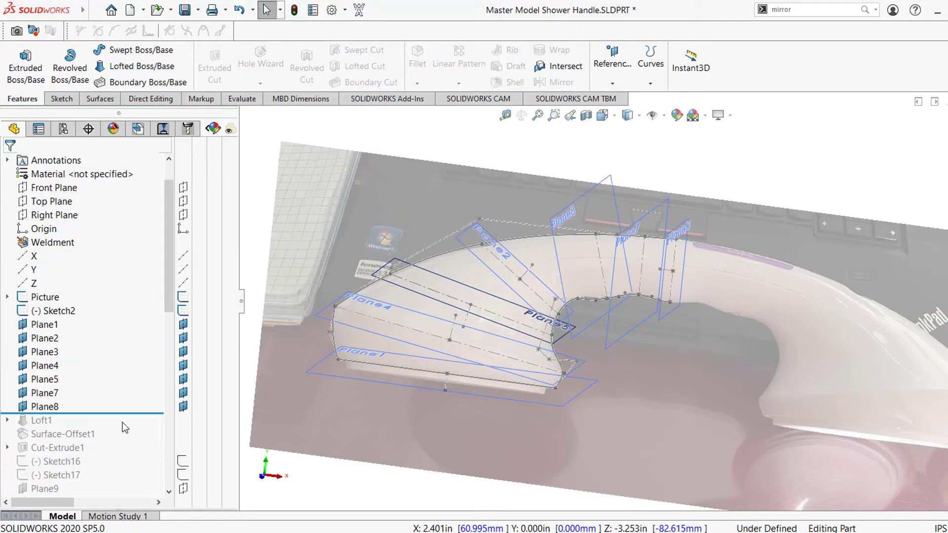
{"action": "mouse_move", "coordinate": [136, 412]}
{"action": "left_mouse_down"}
{"action": "mouse_move", "coordinate": [78, 431]}
{"action": "mouse_move", "coordinate": [18, 430]}
{"action": "left_mouse_up"}
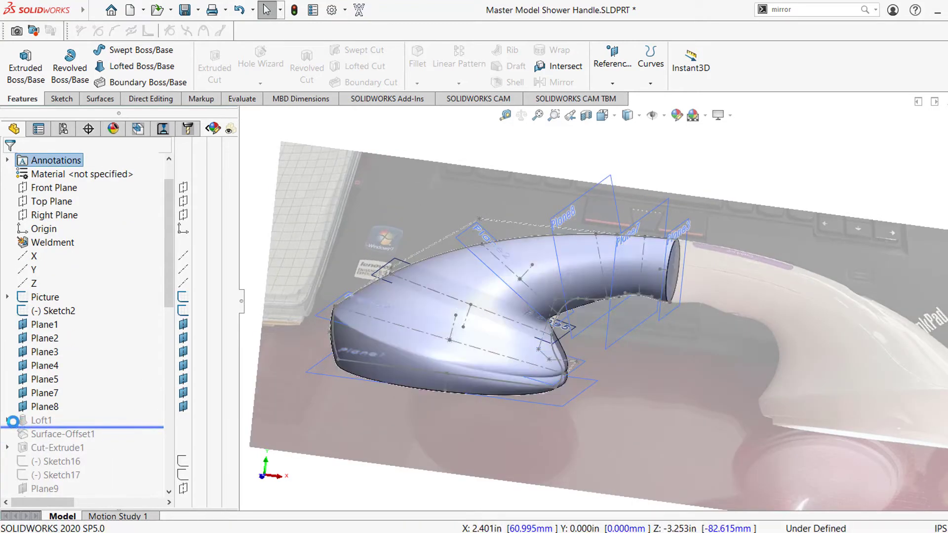
Select Loft1 and hide the reference Picture sketch behind the lofted handle body
{"action": "left_click", "coordinate": [22, 447]}
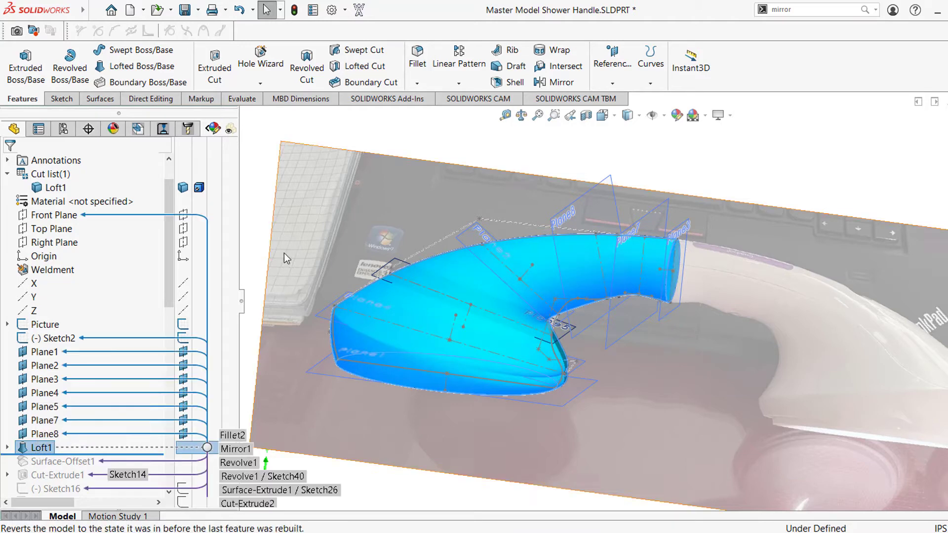
{"action": "left_click", "coordinate": [183, 325]}
{"action": "scroll", "coordinate": [357, 284], "scroll_direction": "up", "scroll_amount": 1}
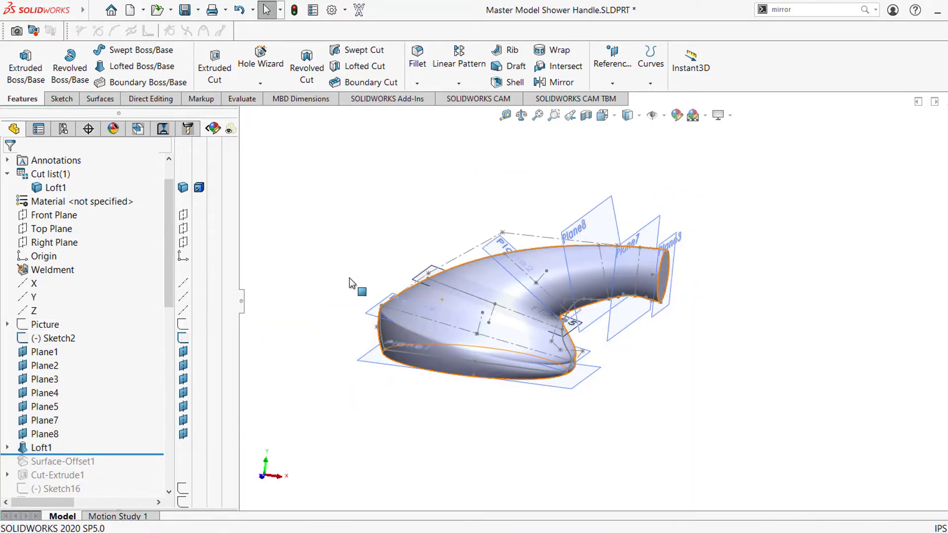
Open the Loft1 definition, examine its profiles and guide curve on the model, and close it
{"action": "left_click", "coordinate": [42, 448]}
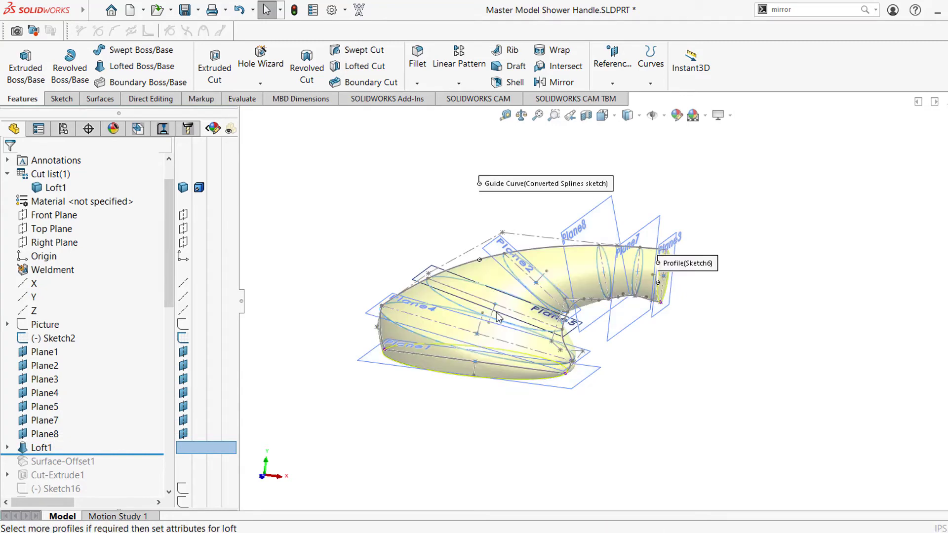
{"action": "middle_click_drag", "start_coordinate": [536, 292], "coordinate": [469, 380]}
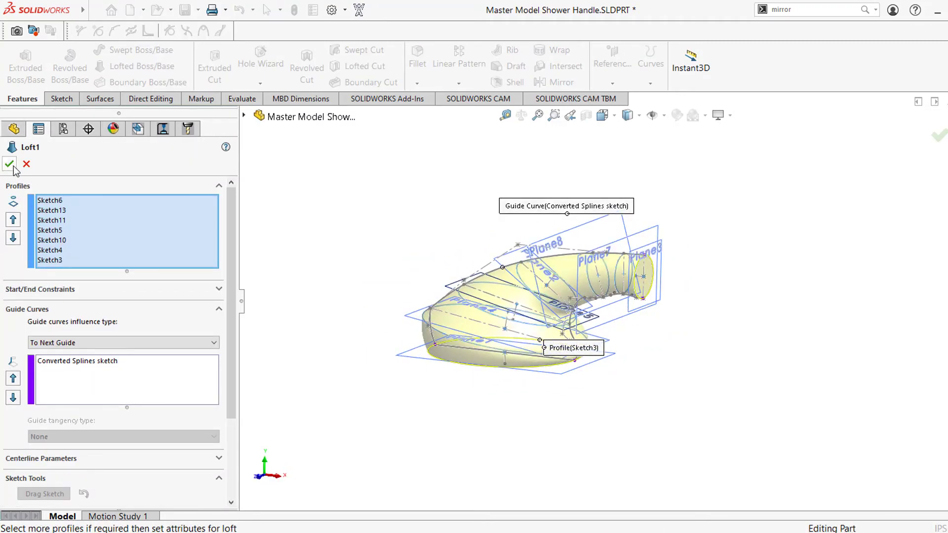
{"action": "left_click", "coordinate": [938, 135]}
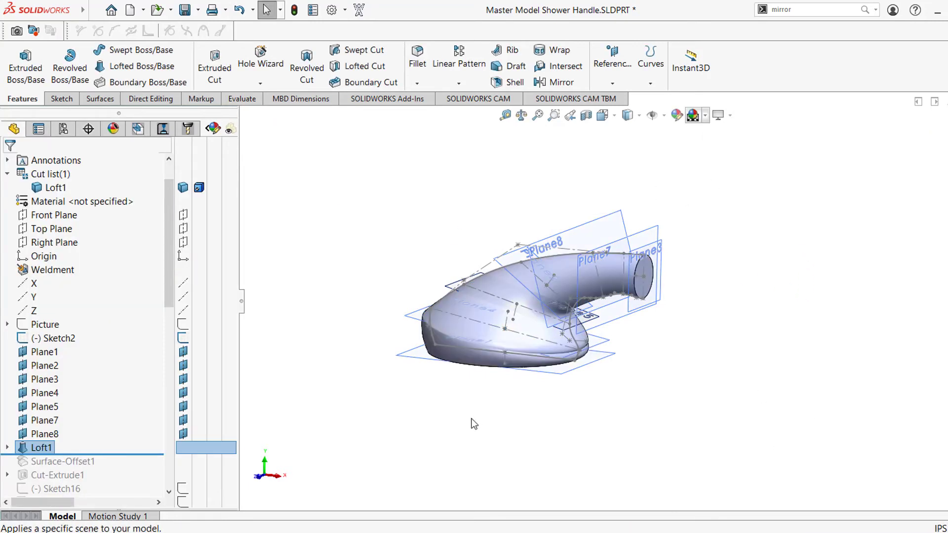
Roll the feature history forward past Surface-Offset1 to include Cut-Extrude2 and its Sketch18
{"action": "scroll", "coordinate": [79, 420], "scroll_direction": "down", "scroll_amount": 3}
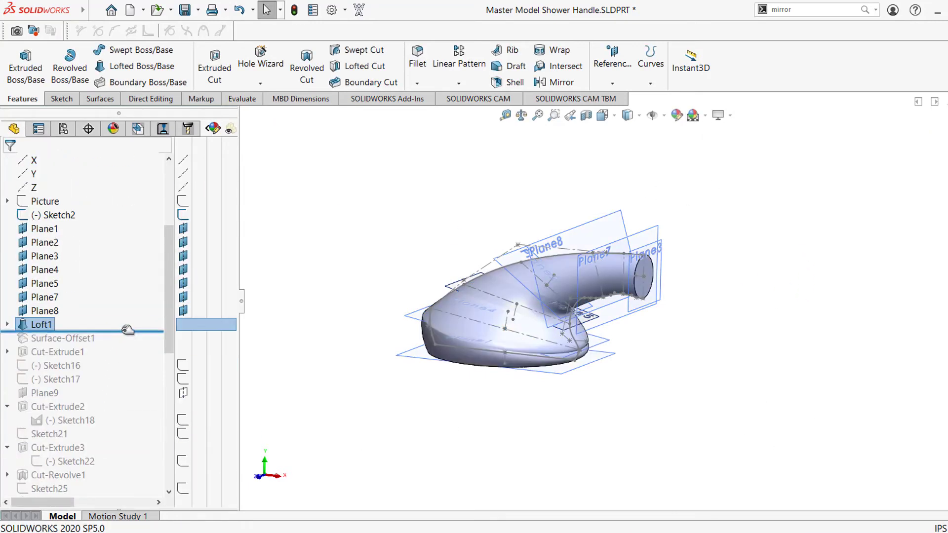
{"action": "left_click_drag", "start_coordinate": [127, 330], "coordinate": [127, 346]}
{"action": "middle_click_drag", "start_coordinate": [484, 304], "coordinate": [528, 305]}
{"action": "scroll", "coordinate": [123, 370], "scroll_direction": "down", "scroll_amount": 1}
{"action": "left_click_drag", "start_coordinate": [143, 332], "coordinate": [131, 413]}
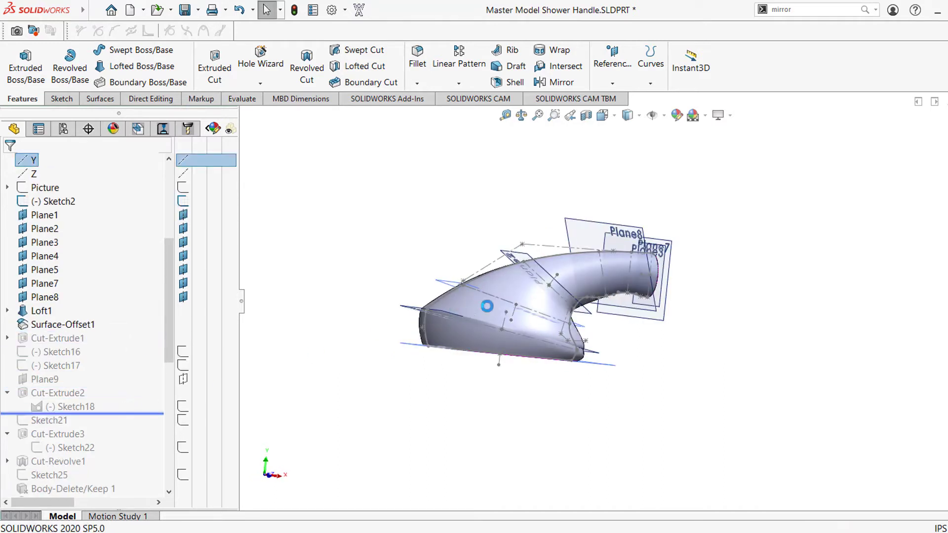
{"action": "middle_click_drag", "start_coordinate": [509, 309], "coordinate": [556, 320]}
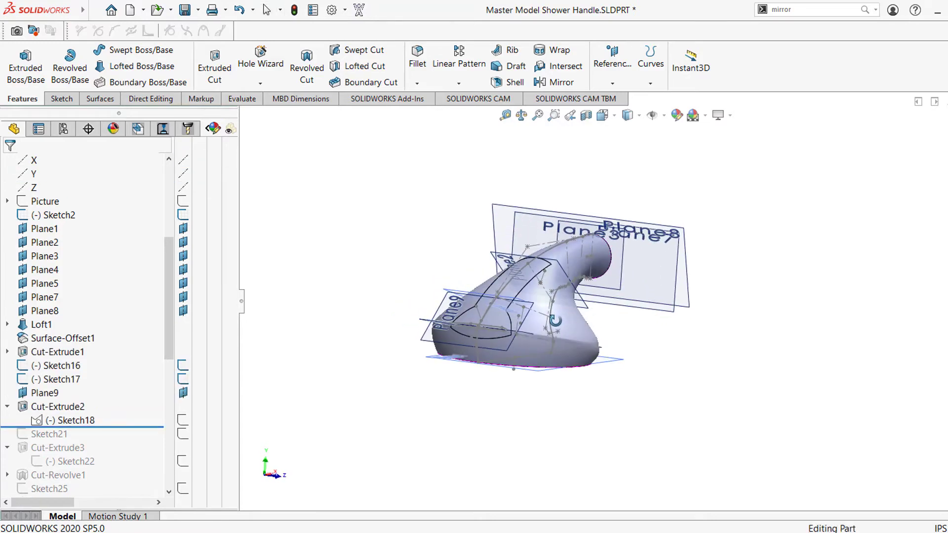
Select the Surface-Offset1 surface and examine it together with the lever-shaped cut outline on the handle
{"action": "scroll", "coordinate": [555, 320], "scroll_direction": "down", "scroll_amount": 5}
{"action": "left_click", "coordinate": [517, 282]}
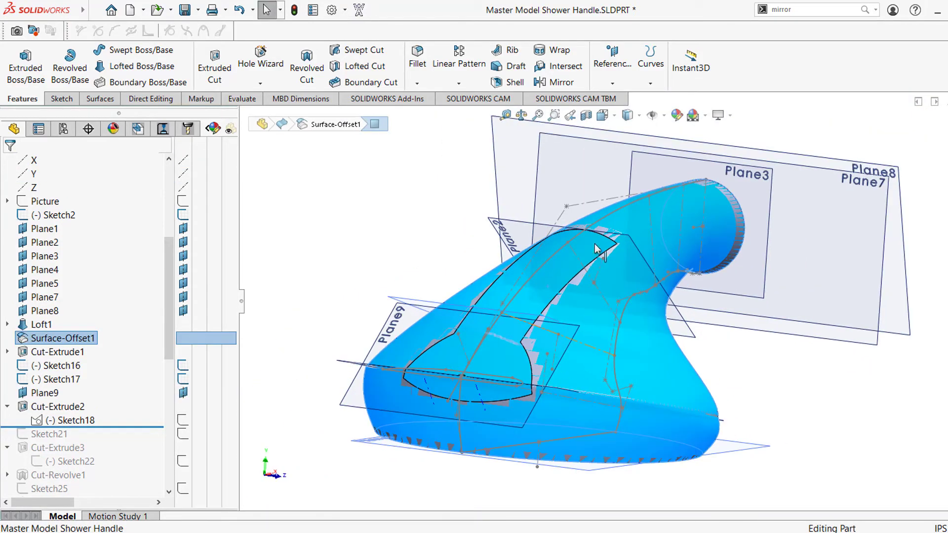
{"action": "middle_click_drag", "start_coordinate": [525, 357], "coordinate": [556, 311]}
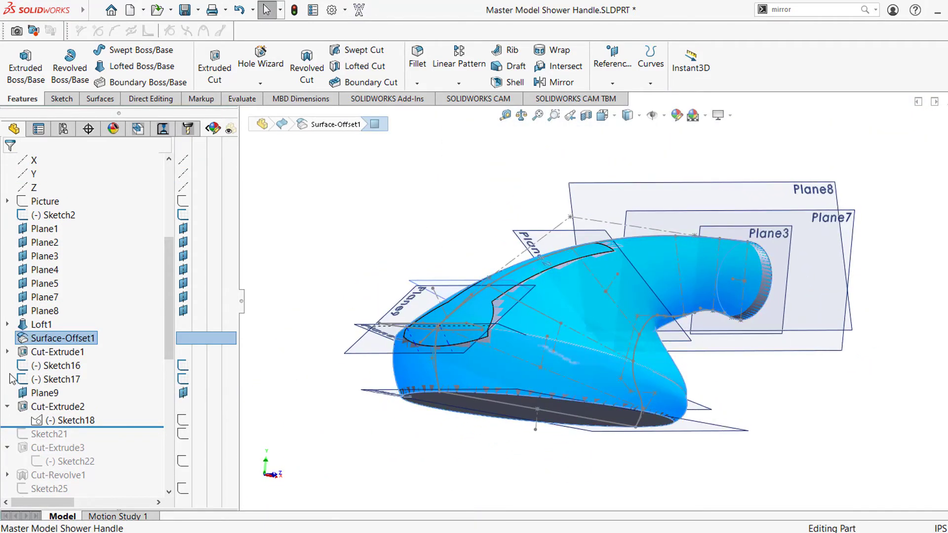
Roll the feature history forward through the surface extend and trim features to include Thicken1
{"action": "scroll", "coordinate": [101, 386], "scroll_direction": "down", "scroll_amount": 3}
{"action": "mouse_move", "coordinate": [124, 304]}
{"action": "left_mouse_down"}
{"action": "mouse_move", "coordinate": [133, 303]}
{"action": "mouse_move", "coordinate": [126, 456]}
{"action": "mouse_move", "coordinate": [128, 380]}
{"action": "left_mouse_up"}
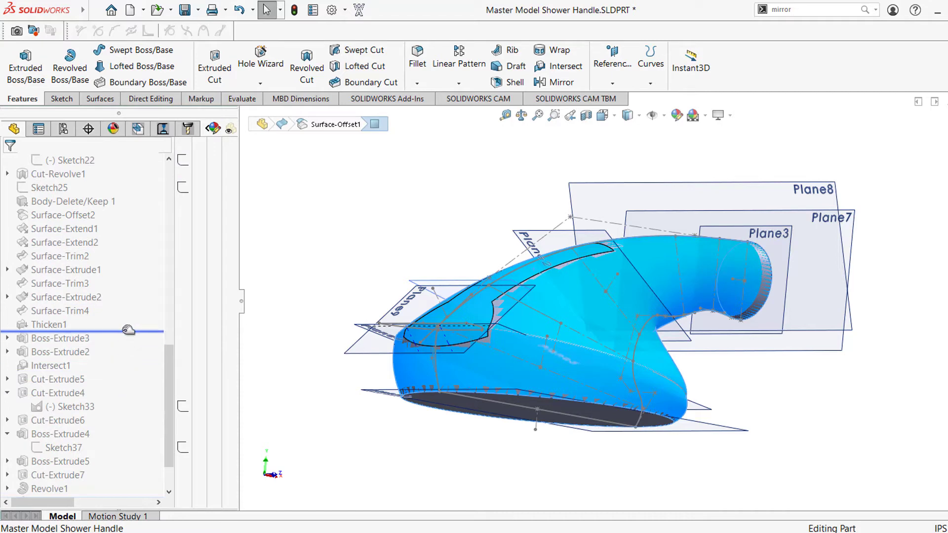
{"action": "left_click_drag", "start_coordinate": [129, 330], "coordinate": [130, 330]}
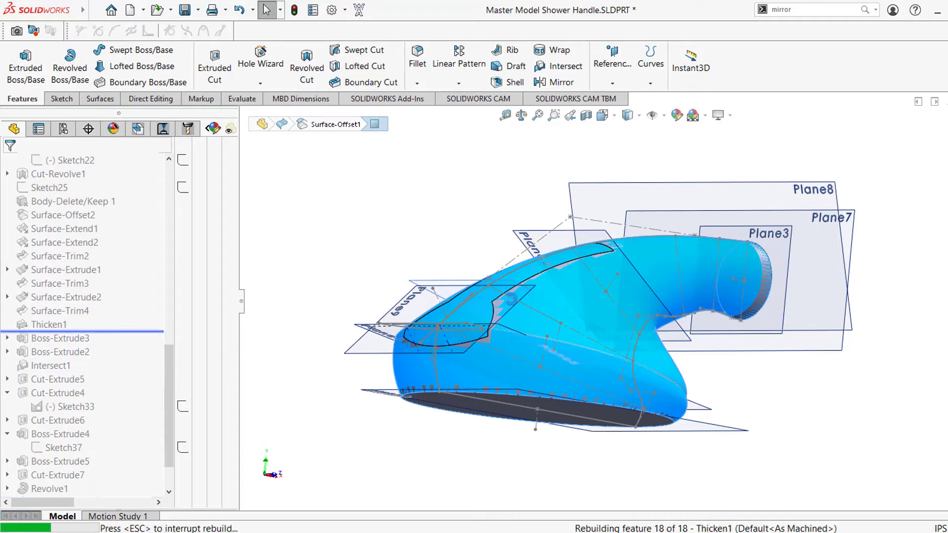
{"action": "scroll", "coordinate": [549, 327], "scroll_direction": "up", "scroll_amount": 1}
{"action": "middle_click_drag", "start_coordinate": [549, 327], "coordinate": [543, 375]}
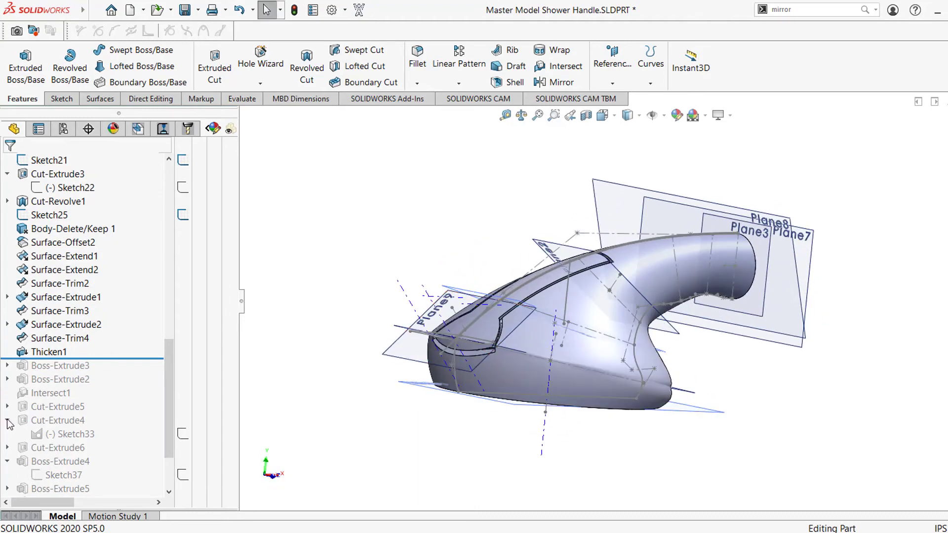
Hide all planes and sketches in the view and examine the handle body from below
{"action": "left_click", "coordinate": [653, 117]}
{"action": "middle_click_drag", "start_coordinate": [628, 242], "coordinate": [648, 167]}
{"action": "scroll", "coordinate": [622, 306], "scroll_direction": "down", "scroll_amount": 1}
{"action": "mouse_move", "coordinate": [621, 310]}
{"action": "middle_mouse_down"}
{"action": "mouse_move", "coordinate": [629, 254]}
{"action": "mouse_move", "coordinate": [461, 428]}
{"action": "mouse_move", "coordinate": [539, 295]}
{"action": "mouse_move", "coordinate": [536, 390]}
{"action": "middle_mouse_up"}
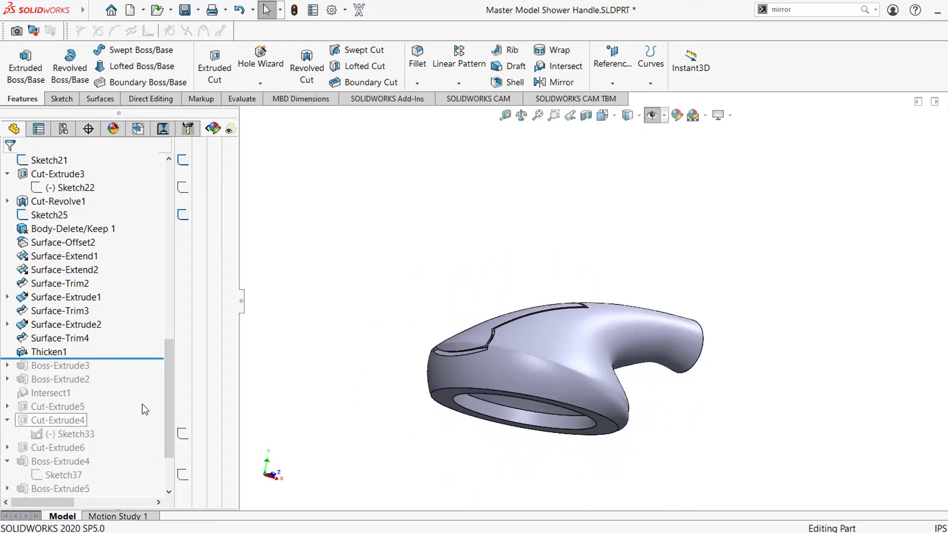
Roll the feature history forward to include Boss-Extrude3, Boss-Extrude2 and Intersect1, and select Intersect1
{"action": "left_click_drag", "start_coordinate": [132, 357], "coordinate": [128, 399]}
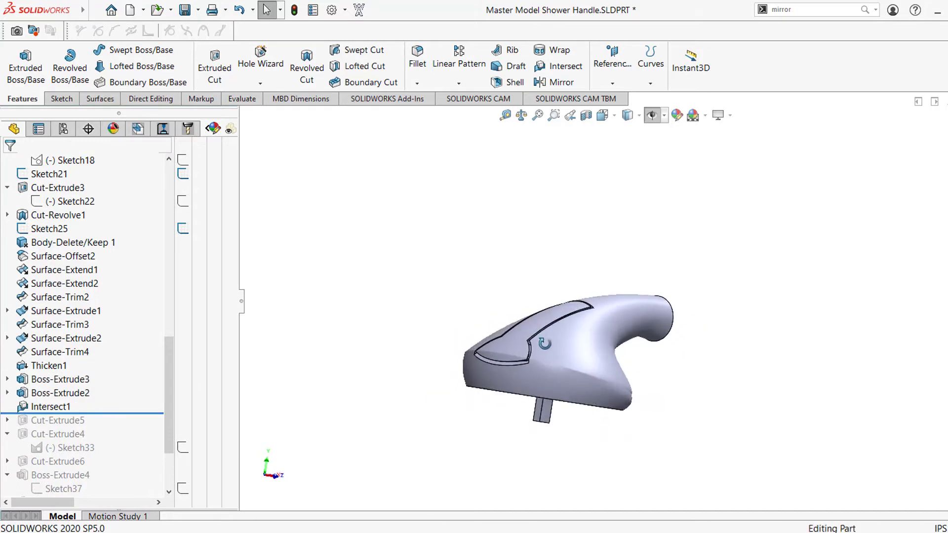
{"action": "middle_click_drag", "start_coordinate": [544, 335], "coordinate": [614, 307]}
{"action": "left_click", "coordinate": [123, 411]}
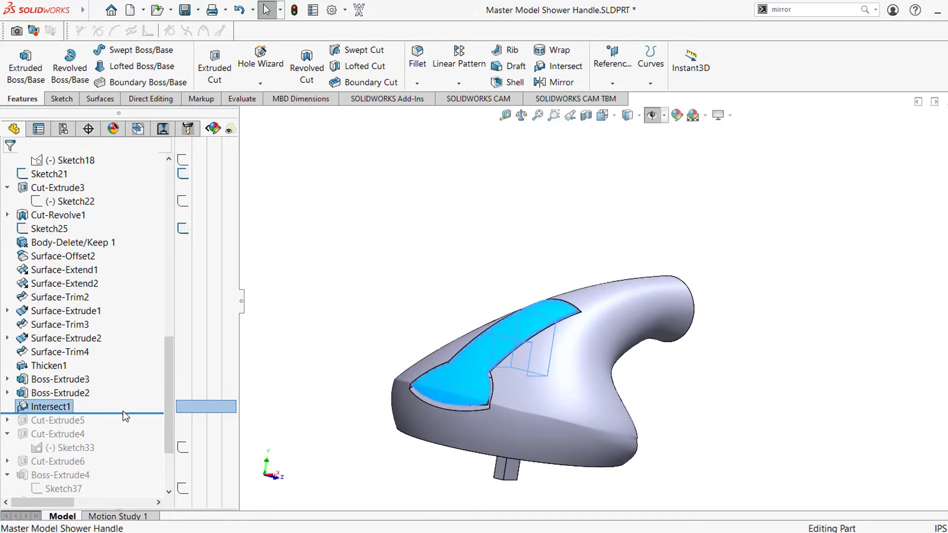
Roll the history back before Intersect1 and forward again to compare the extruded block on the lever
{"action": "left_click_drag", "start_coordinate": [130, 411], "coordinate": [127, 398]}
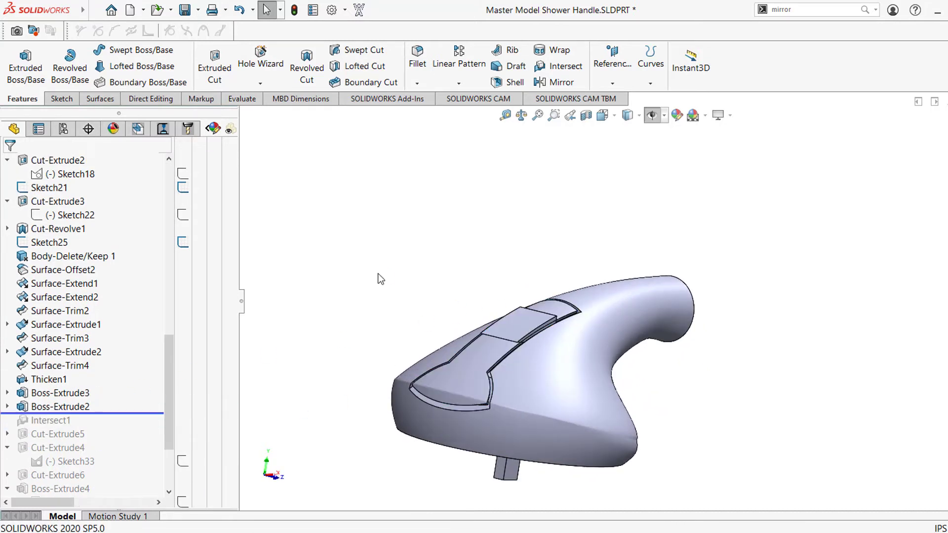
{"action": "scroll", "coordinate": [525, 334], "scroll_direction": "down", "scroll_amount": 5}
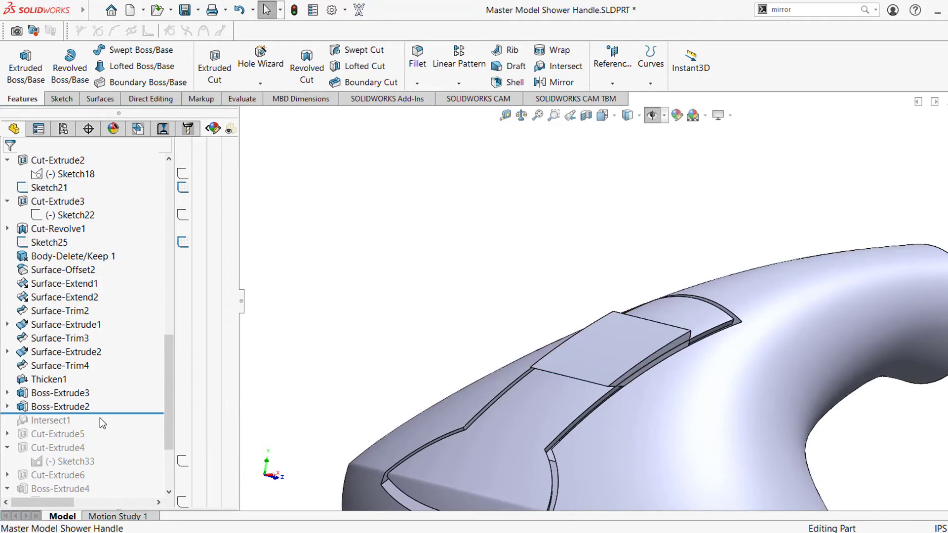
{"action": "left_click_drag", "start_coordinate": [107, 414], "coordinate": [61, 428]}
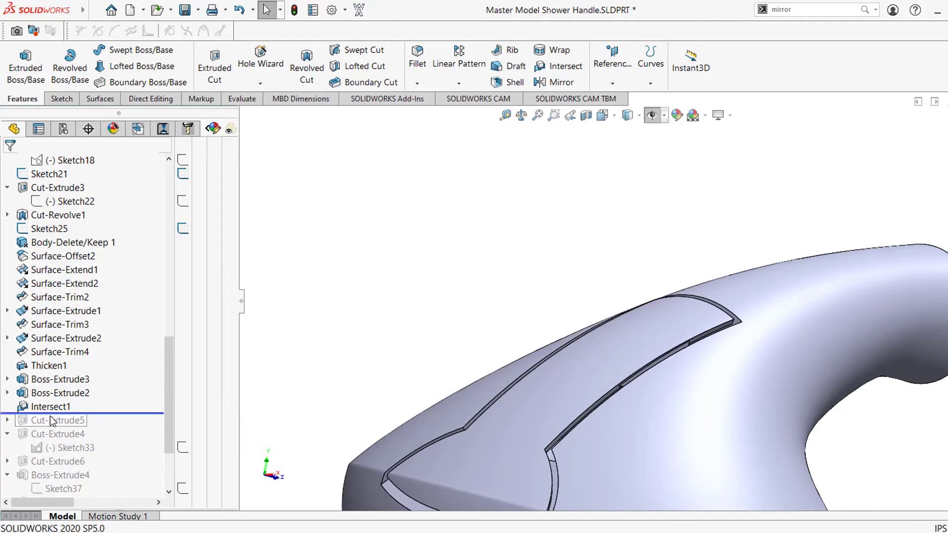
Open the Intersect1 definition, examine its selected bodies and excluded region on the lever, and close it
{"action": "left_click", "coordinate": [52, 406]}
{"action": "left_click", "coordinate": [62, 377]}
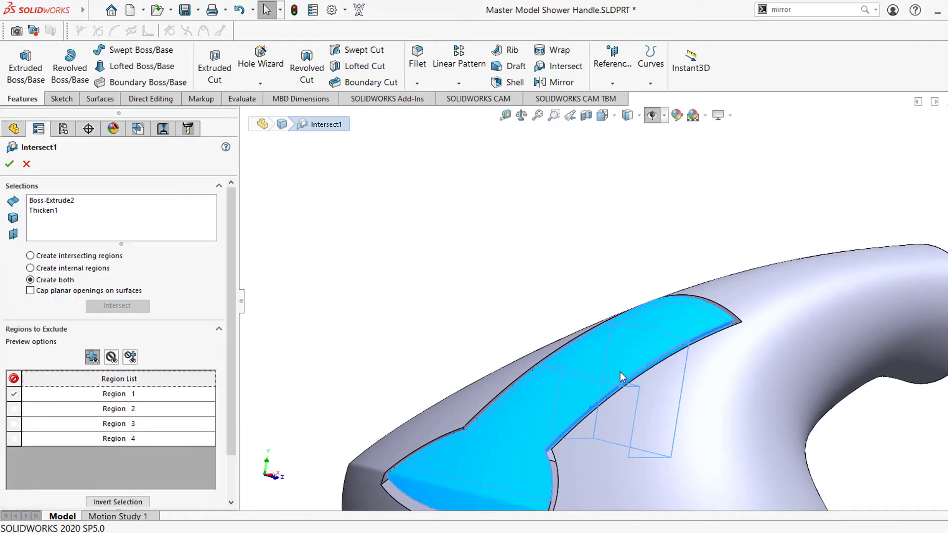
{"action": "middle_click_drag", "start_coordinate": [638, 364], "coordinate": [637, 386]}
{"action": "scroll", "coordinate": [637, 386], "scroll_direction": "up", "scroll_amount": 2}
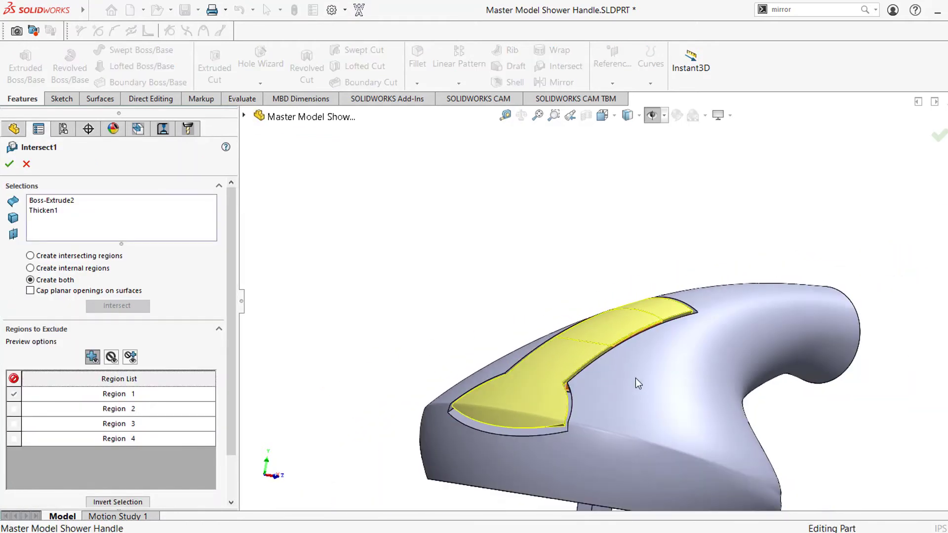
{"action": "scroll", "coordinate": [636, 385], "scroll_direction": "down", "scroll_amount": 2}
{"action": "mouse_move", "coordinate": [603, 339]}
{"action": "middle_mouse_down"}
{"action": "mouse_move", "coordinate": [625, 304]}
{"action": "mouse_move", "coordinate": [606, 324]}
{"action": "middle_mouse_up"}
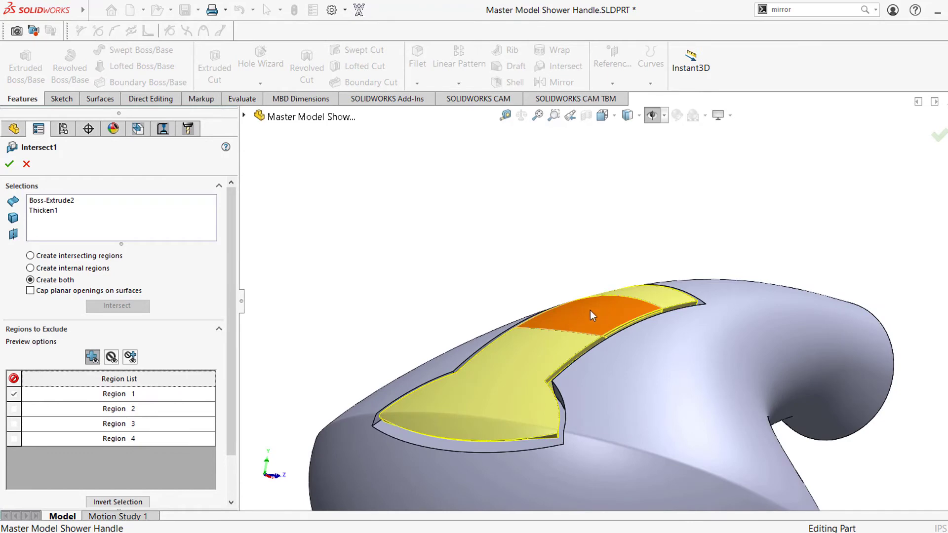
{"action": "left_click", "coordinate": [23, 167]}
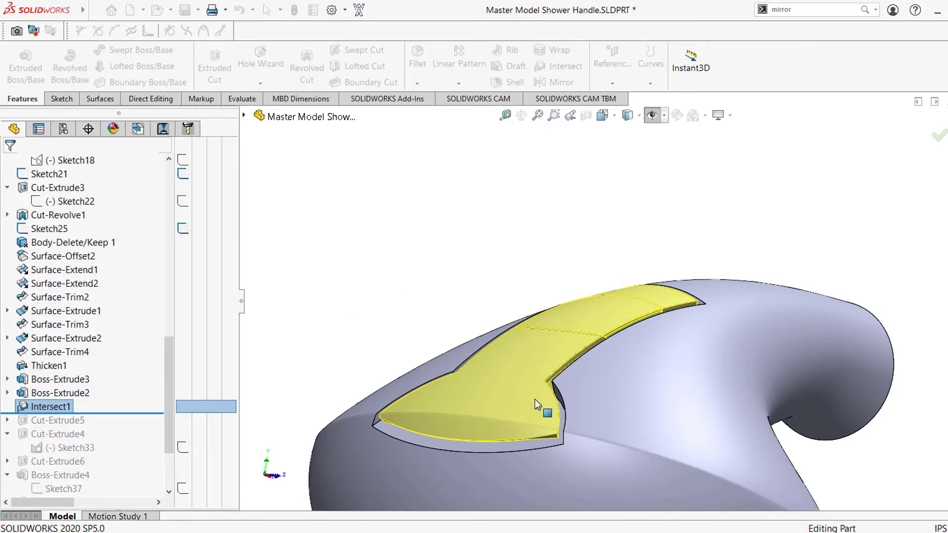
Roll the feature history forward through Cut-Extrude5, allowing Sketch33 to be temporarily unabsorbed, and on past Cut-Extrude6
{"action": "middle_click_drag", "start_coordinate": [715, 403], "coordinate": [680, 405]}
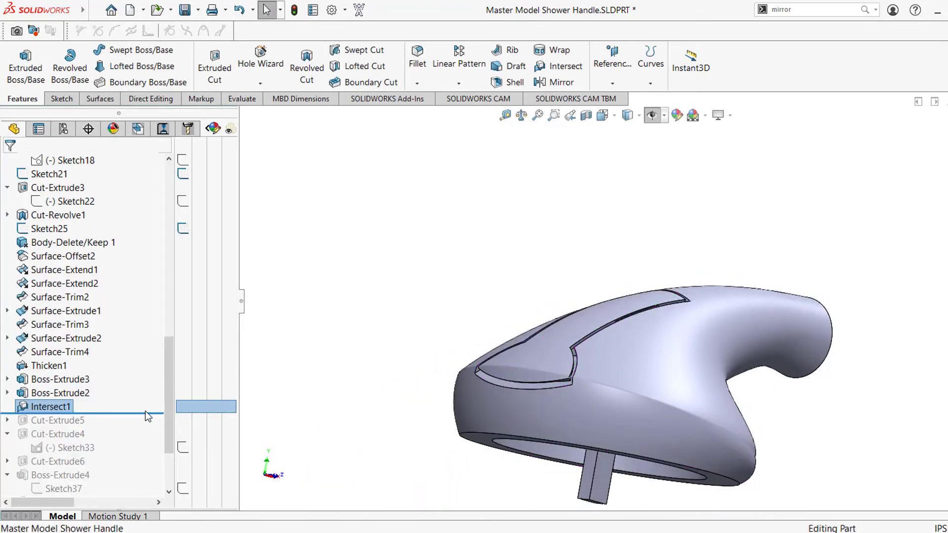
{"action": "left_click_drag", "start_coordinate": [147, 413], "coordinate": [143, 441]}
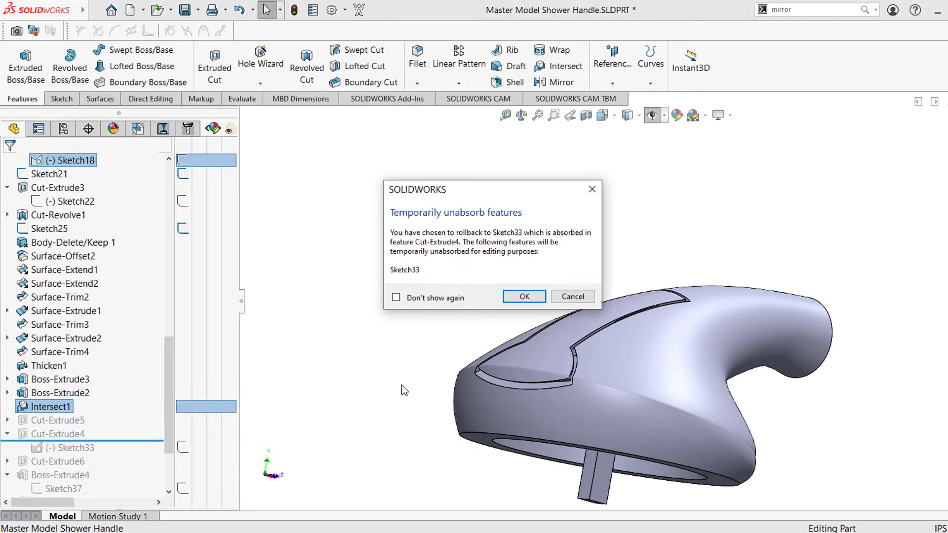
{"action": "left_click", "coordinate": [525, 296]}
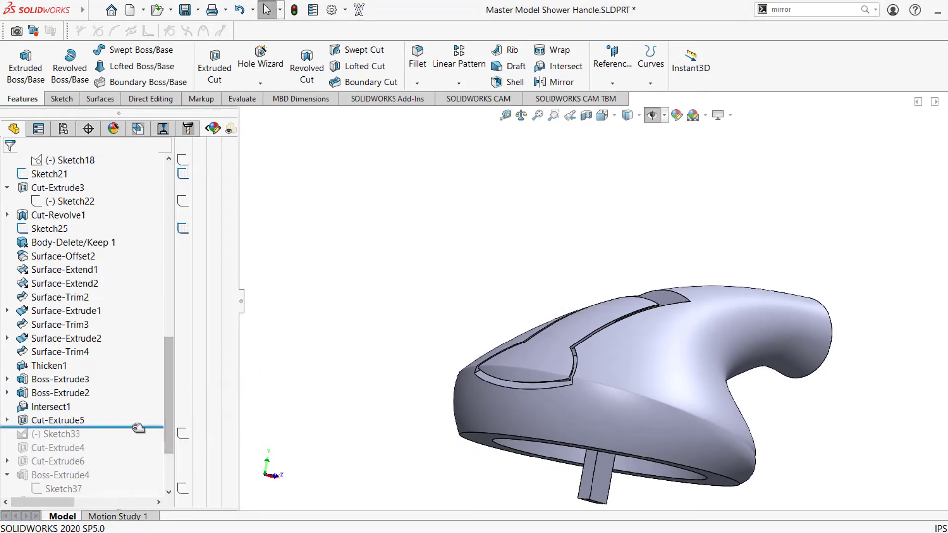
{"action": "left_click_drag", "start_coordinate": [131, 429], "coordinate": [122, 484]}
{"action": "middle_click_drag", "start_coordinate": [764, 360], "coordinate": [840, 321]}
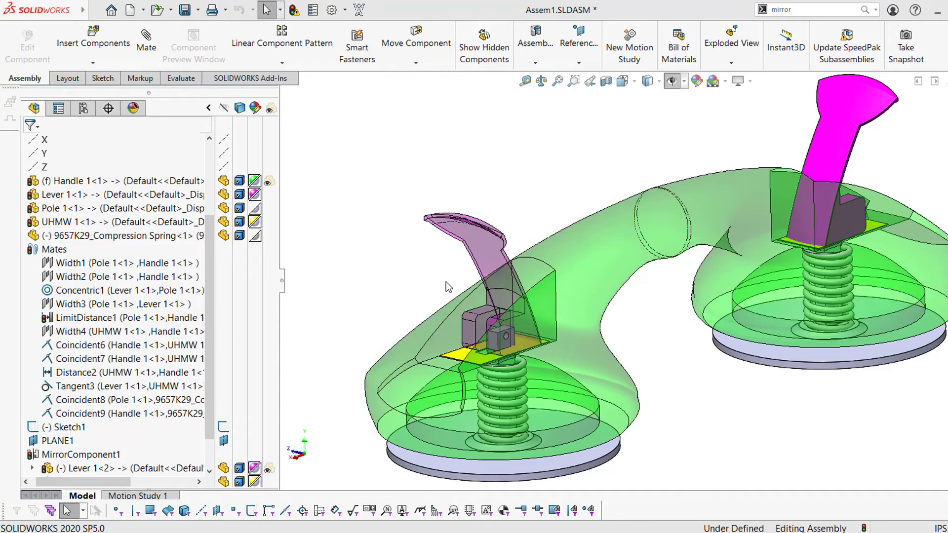
Select the yellow UHMW plate beneath the lever in the Assem1 assembly and examine it up close
{"action": "scroll", "coordinate": [454, 293], "scroll_direction": "down", "scroll_amount": 6}
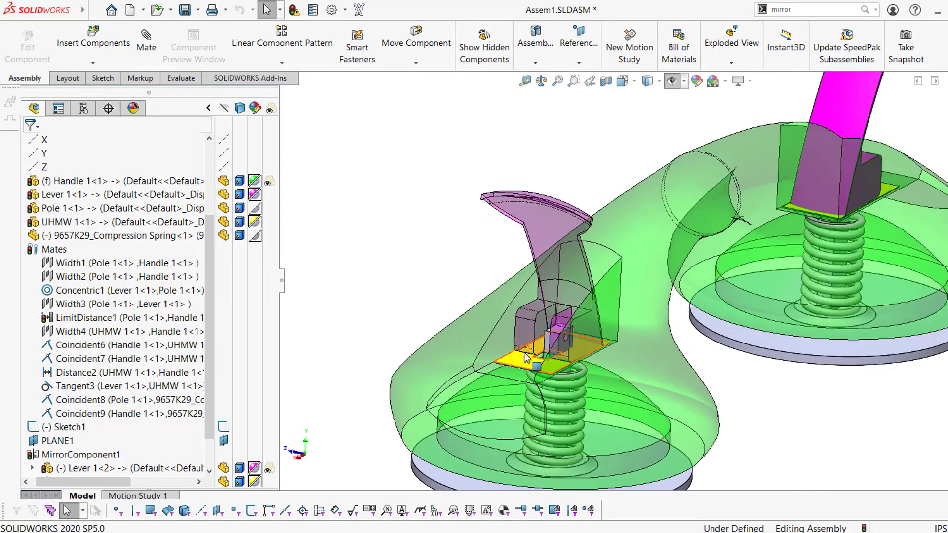
{"action": "scroll", "coordinate": [535, 337], "scroll_direction": "down", "scroll_amount": 2}
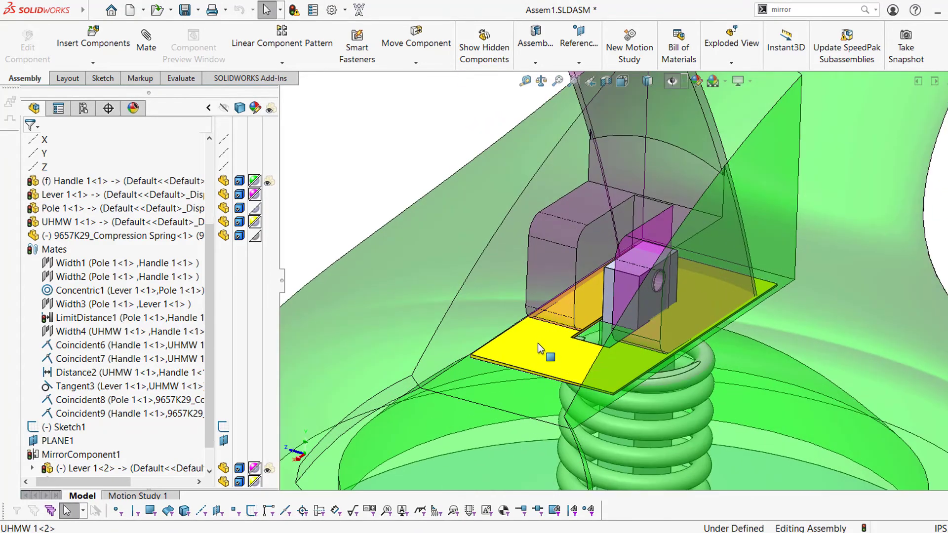
{"action": "left_click", "coordinate": [537, 343]}
{"action": "scroll", "coordinate": [558, 355], "scroll_direction": "down", "scroll_amount": 2}
{"action": "key", "text": "Escape"}
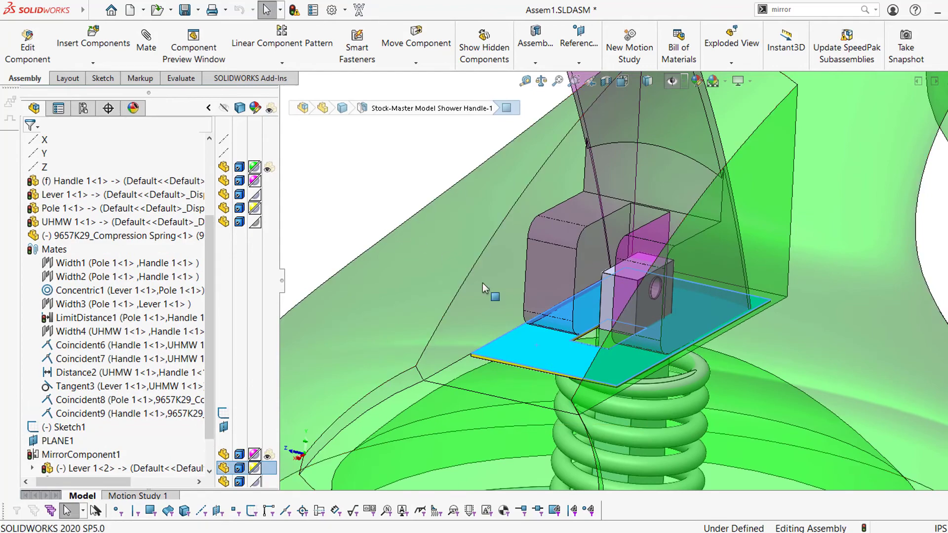
{"action": "left_click", "coordinate": [544, 352]}
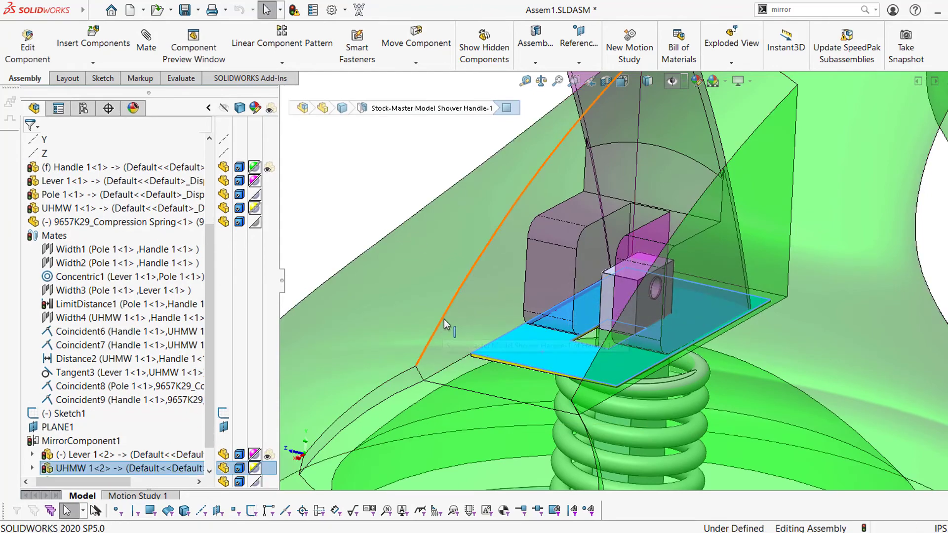
{"action": "scroll", "coordinate": [552, 336], "scroll_direction": "up", "scroll_amount": 1}
{"action": "scroll", "coordinate": [552, 337], "scroll_direction": "up", "scroll_amount": 3}
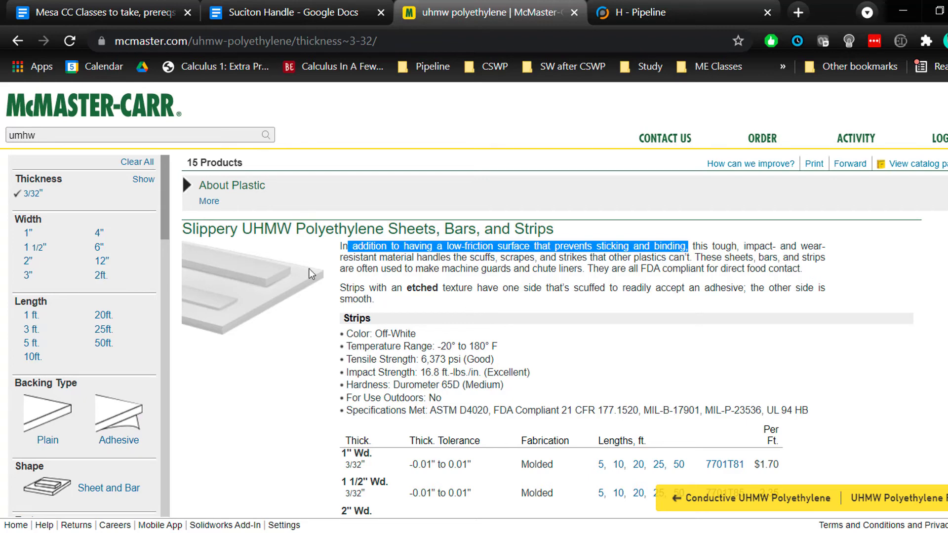
Highlight "UHMW" in the McMaster-Carr product heading and "low-friction" in its description
{"action": "left_click_drag", "start_coordinate": [295, 229], "coordinate": [290, 230]}
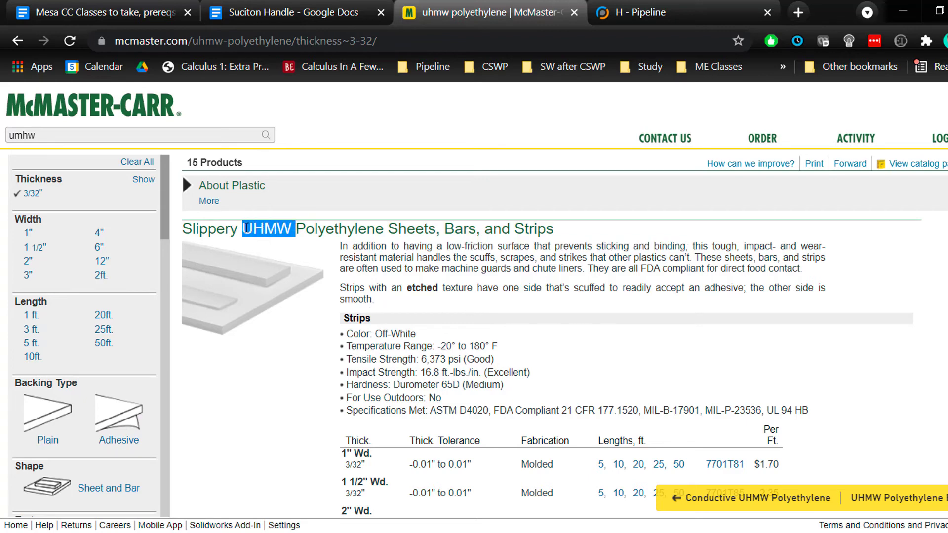
{"action": "left_click_drag", "start_coordinate": [398, 243], "coordinate": [411, 236]}
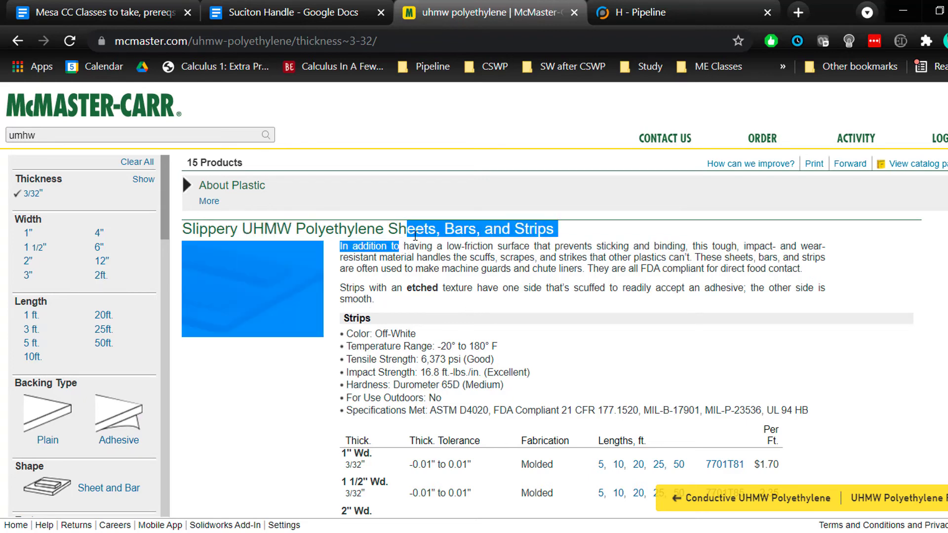
{"action": "left_click", "coordinate": [459, 247]}
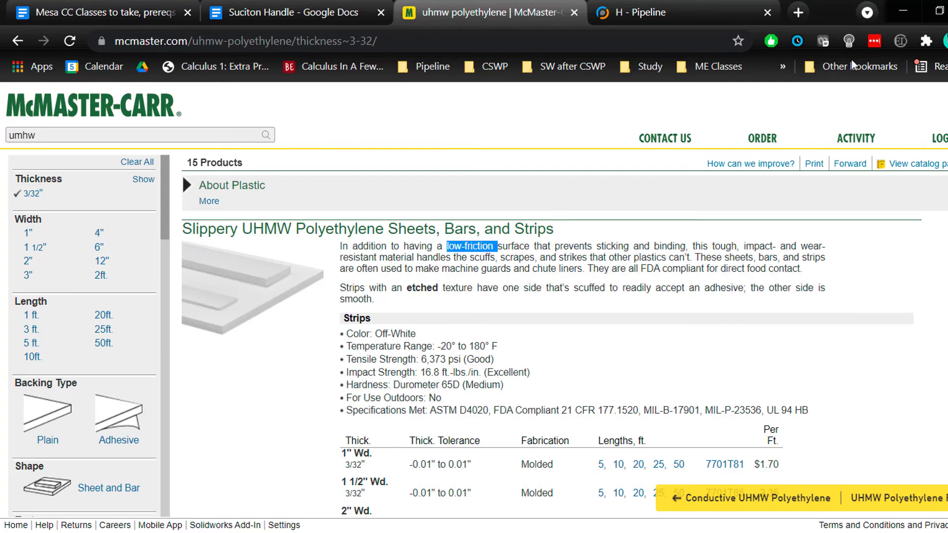
Switch back to the Assem1 assembly in SOLIDWORKS and select the yellow UHMW plate beneath the lever
{"action": "left_click", "coordinate": [903, 12]}
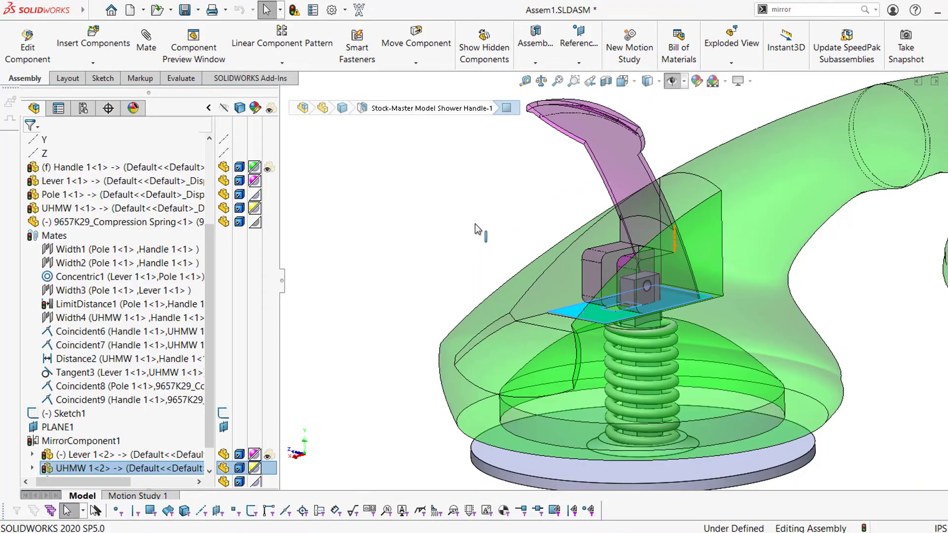
{"action": "left_click", "coordinate": [477, 228]}
{"action": "scroll", "coordinate": [601, 228], "scroll_direction": "up", "scroll_amount": 1}
{"action": "middle_click_drag", "start_coordinate": [601, 229], "coordinate": [613, 314]}
{"action": "scroll", "coordinate": [611, 315], "scroll_direction": "down", "scroll_amount": 4}
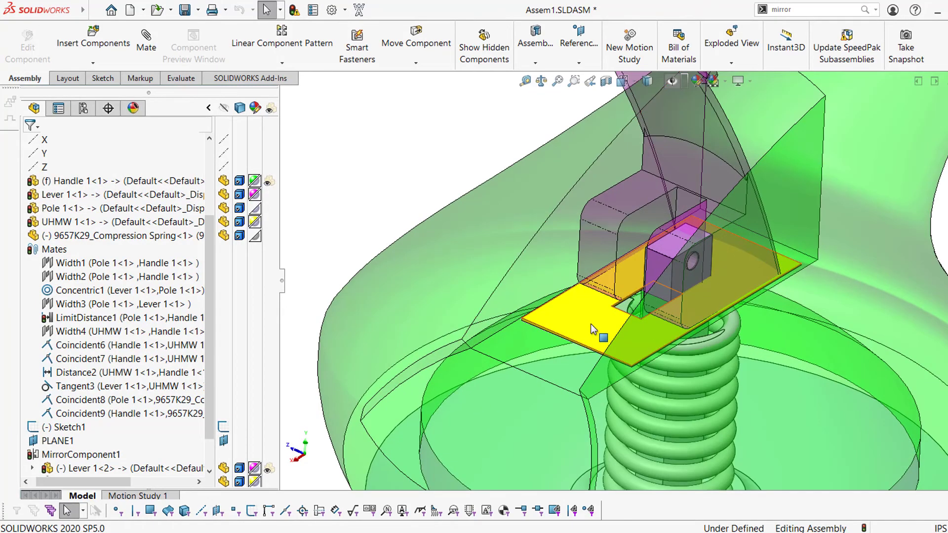
{"action": "left_click", "coordinate": [591, 319]}
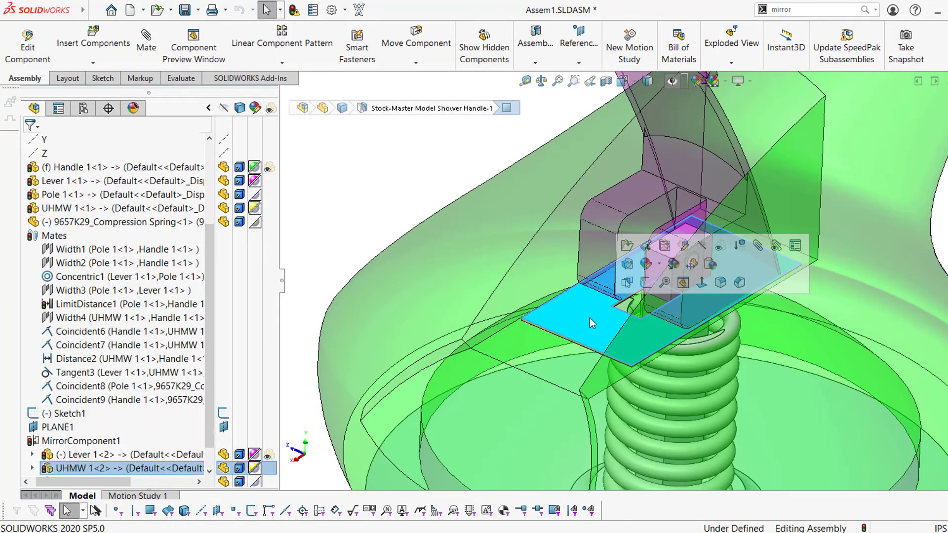
Swing the raised lever down toward the handle and inspect its cam end above the UHMW plate
{"action": "scroll", "coordinate": [586, 318], "scroll_direction": "up", "scroll_amount": 4}
{"action": "middle_click_drag", "start_coordinate": [596, 308], "coordinate": [613, 213]}
{"action": "scroll", "coordinate": [615, 212], "scroll_direction": "down", "scroll_amount": 2}
{"action": "scroll", "coordinate": [615, 212], "scroll_direction": "up", "scroll_amount": 1}
{"action": "left_click_drag", "start_coordinate": [672, 163], "coordinate": [627, 329]}
{"action": "scroll", "coordinate": [628, 330], "scroll_direction": "down", "scroll_amount": 4}
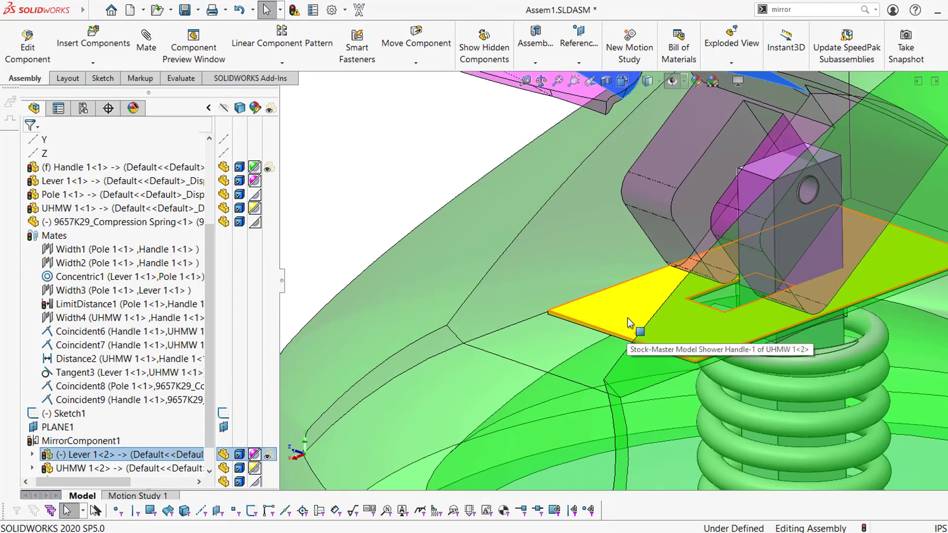
Move the lever again from its grip end, leaving it partly lowered over the handle body
{"action": "scroll", "coordinate": [627, 318], "scroll_direction": "up", "scroll_amount": 3}
{"action": "middle_click_drag", "start_coordinate": [637, 266], "coordinate": [600, 240]}
{"action": "scroll", "coordinate": [600, 240], "scroll_direction": "down", "scroll_amount": 3}
{"action": "scroll", "coordinate": [600, 240], "scroll_direction": "up", "scroll_amount": 3}
{"action": "left_click", "coordinate": [580, 174]}
{"action": "left_click_drag", "start_coordinate": [581, 174], "coordinate": [554, 318]}
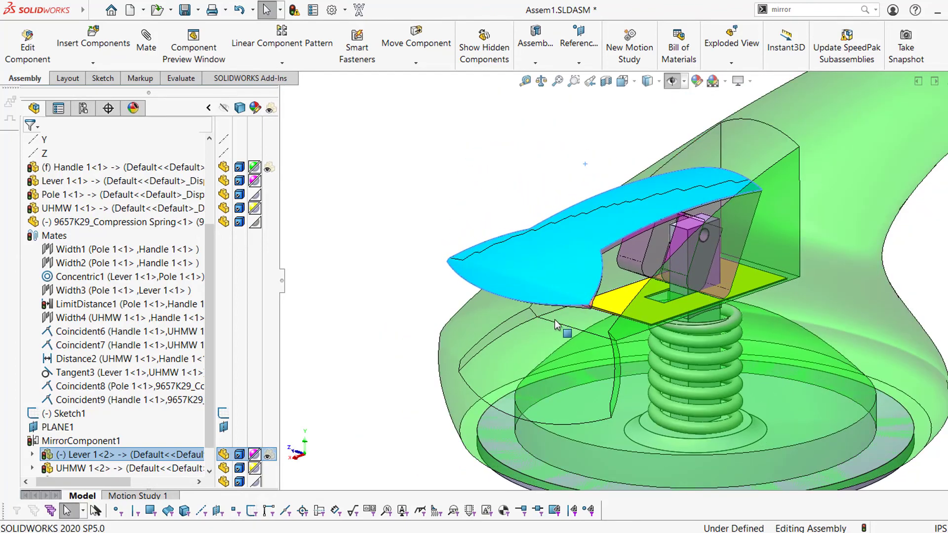
{"action": "left_click_drag", "start_coordinate": [529, 289], "coordinate": [533, 291]}
Examine up close where the lever's rounded cam meets the UHMW plate, selecting the pole's side face beside it
{"action": "middle_click_drag", "start_coordinate": [668, 350], "coordinate": [702, 286]}
{"action": "scroll", "coordinate": [702, 286], "scroll_direction": "down", "scroll_amount": 5}
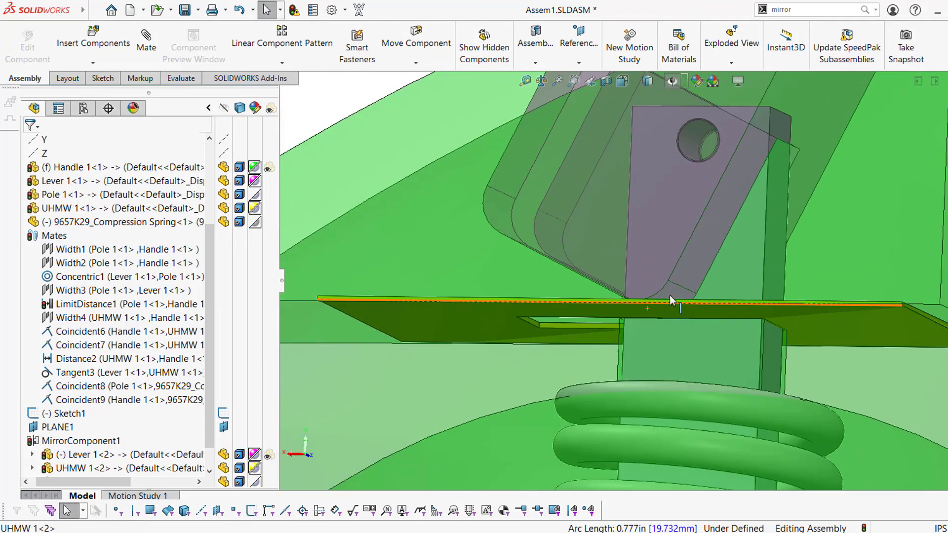
{"action": "left_click", "coordinate": [671, 293]}
{"action": "scroll", "coordinate": [676, 295], "scroll_direction": "down", "scroll_amount": 5}
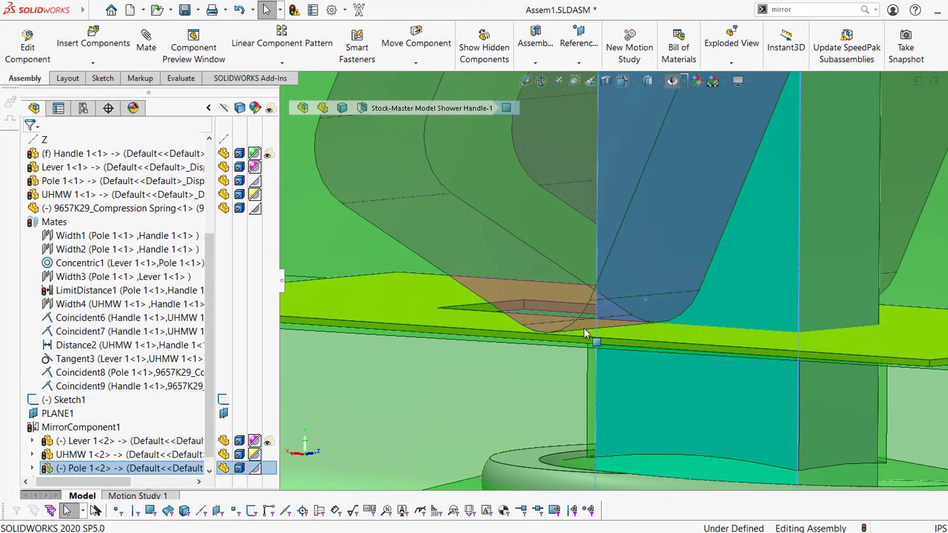
{"action": "scroll", "coordinate": [579, 315], "scroll_direction": "up", "scroll_amount": 10}
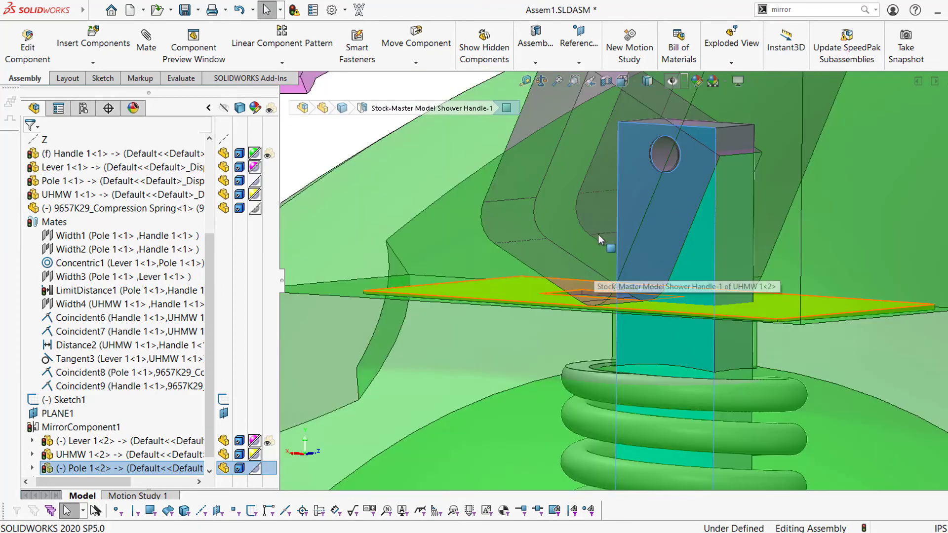
{"action": "scroll", "coordinate": [642, 277], "scroll_direction": "down", "scroll_amount": 8}
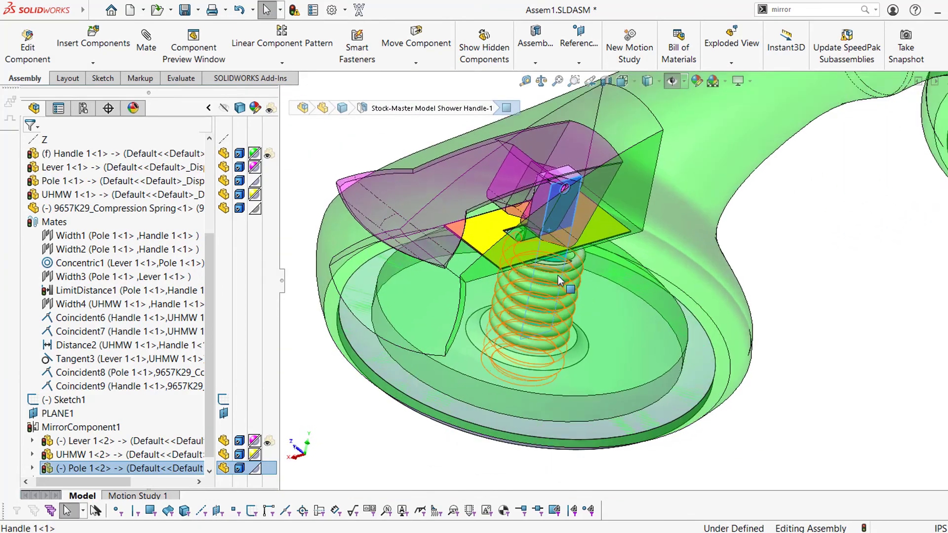
Select the UHMW plate again and examine it together with the lever, pole, spring and suction cup
{"action": "left_click", "coordinate": [429, 203]}
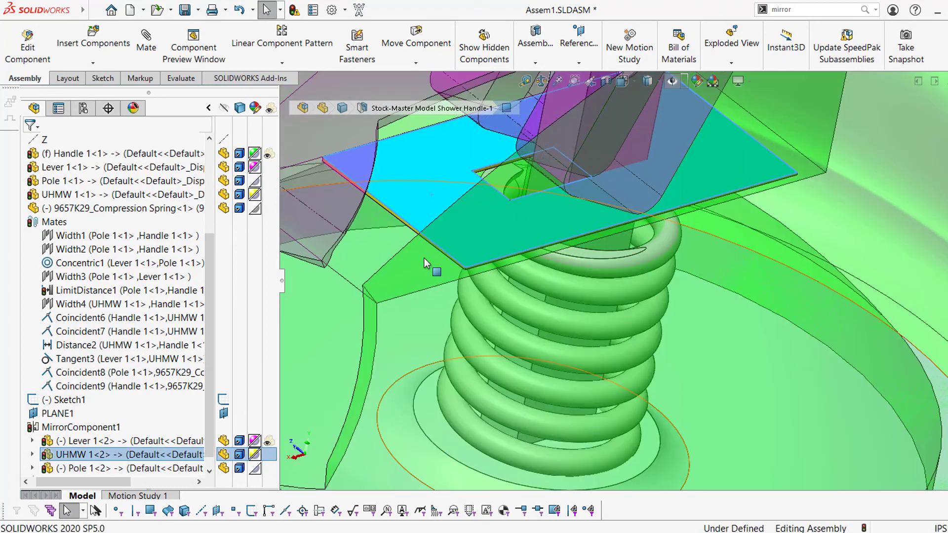
{"action": "scroll", "coordinate": [496, 219], "scroll_direction": "up", "scroll_amount": 6}
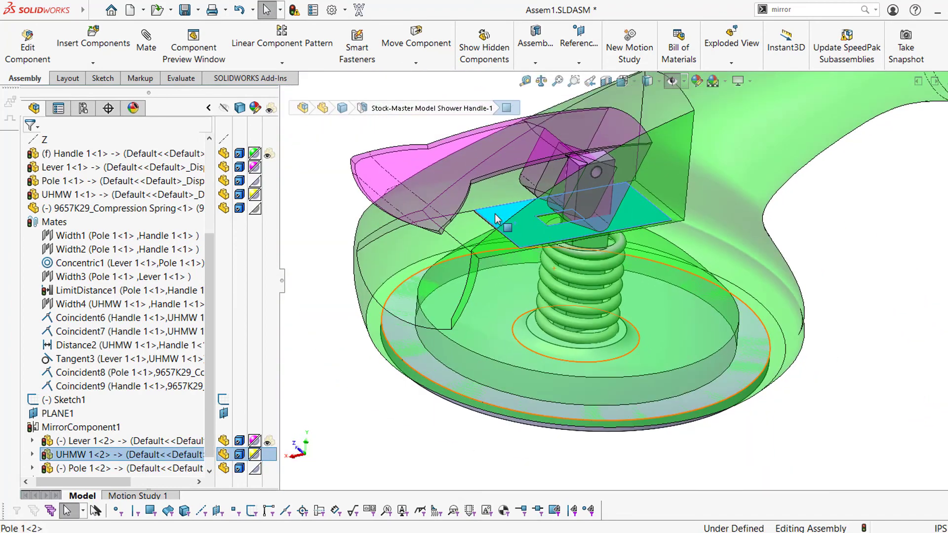
{"action": "scroll", "coordinate": [496, 219], "scroll_direction": "up", "scroll_amount": 3}
{"action": "middle_click_drag", "start_coordinate": [750, 265], "coordinate": [716, 220]}
{"action": "scroll", "coordinate": [689, 195], "scroll_direction": "down", "scroll_amount": 2}
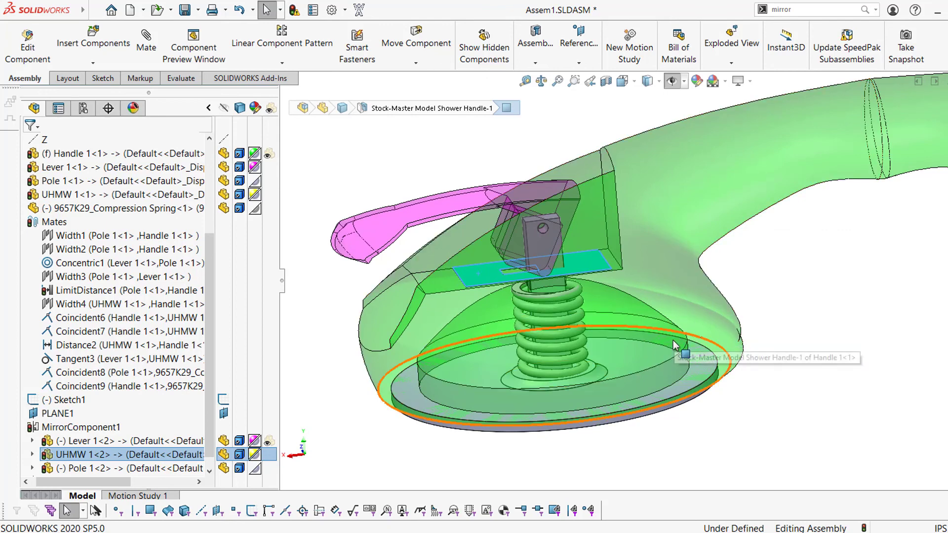
{"action": "scroll", "coordinate": [637, 318], "scroll_direction": "up", "scroll_amount": 2}
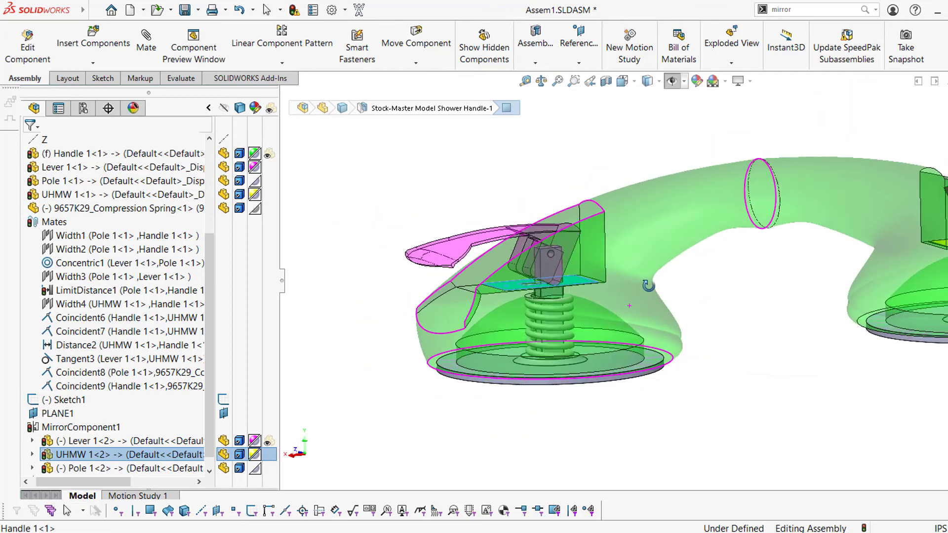